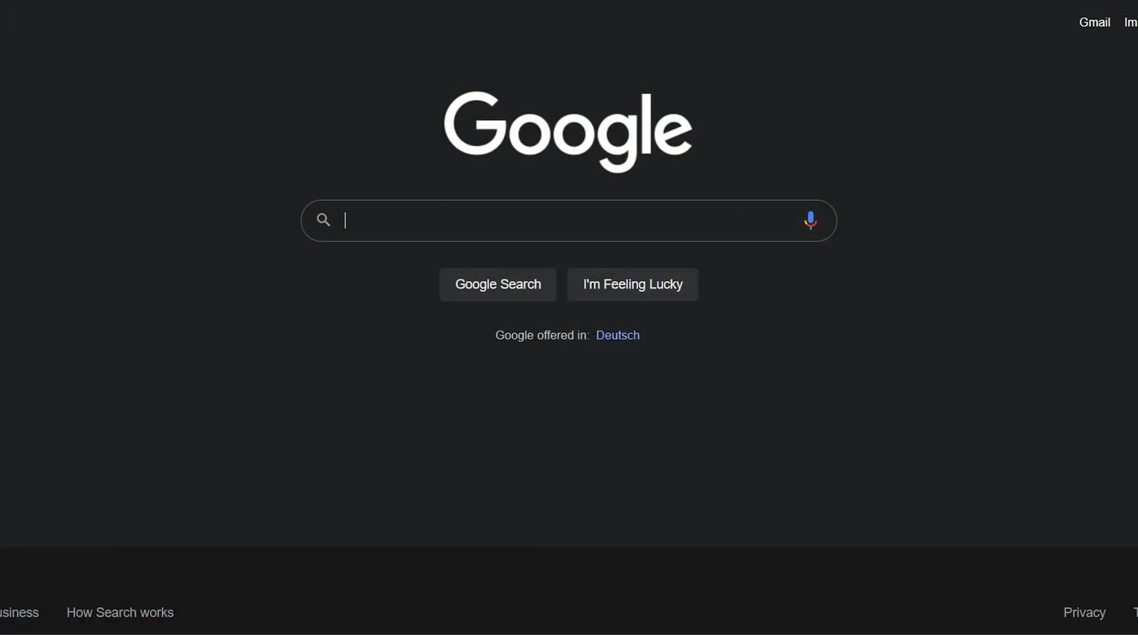
- Search Google for 'can you make a windows bootable usb on chromebook?' from the history suggestion
text(can)
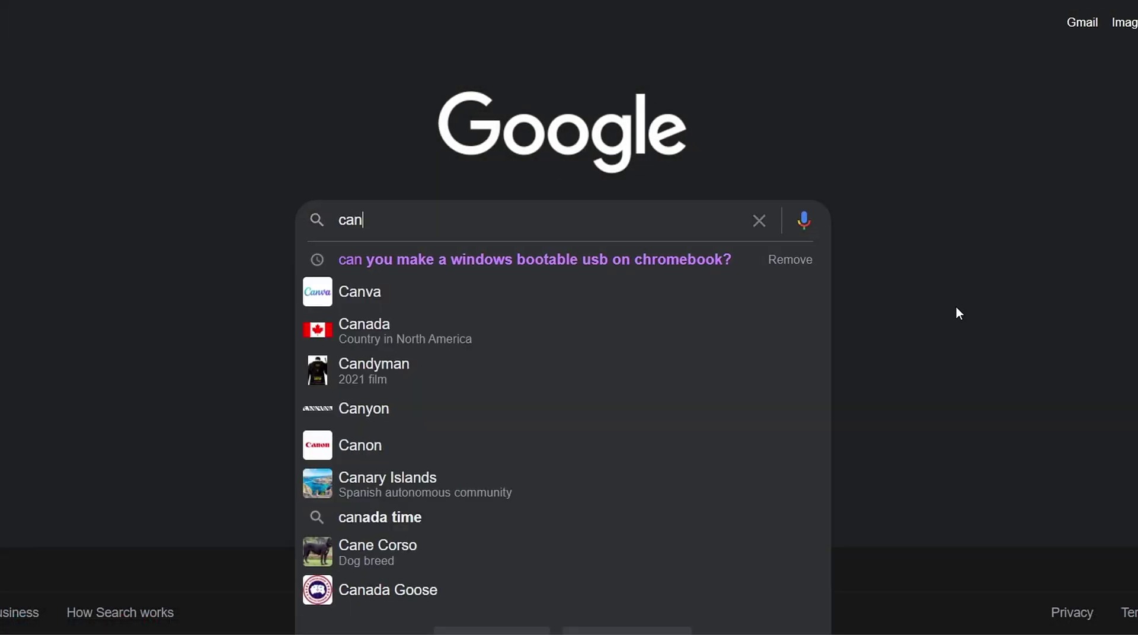
click(577, 260)
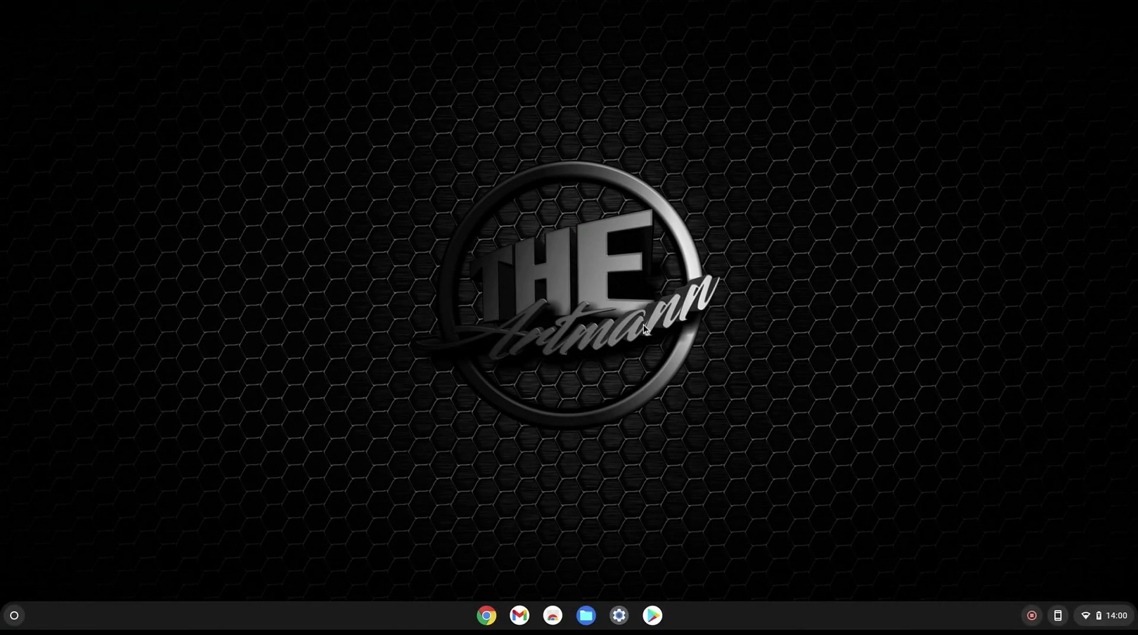
key(alt+shift+m)
click(355, 349)
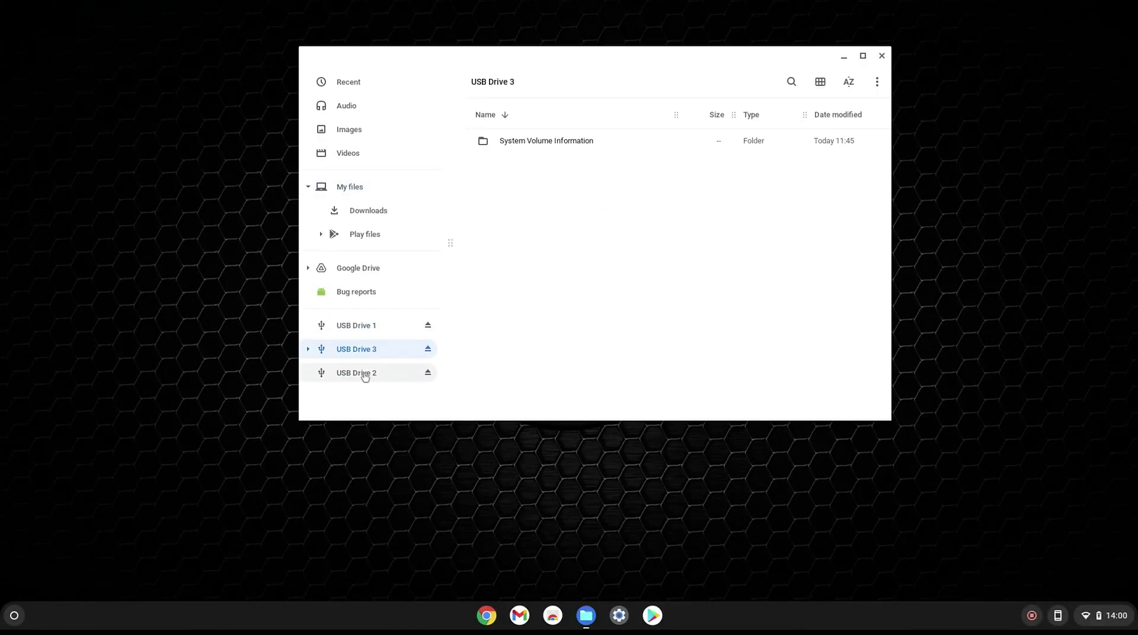
click(364, 375)
click(619, 615)
click(276, 177)
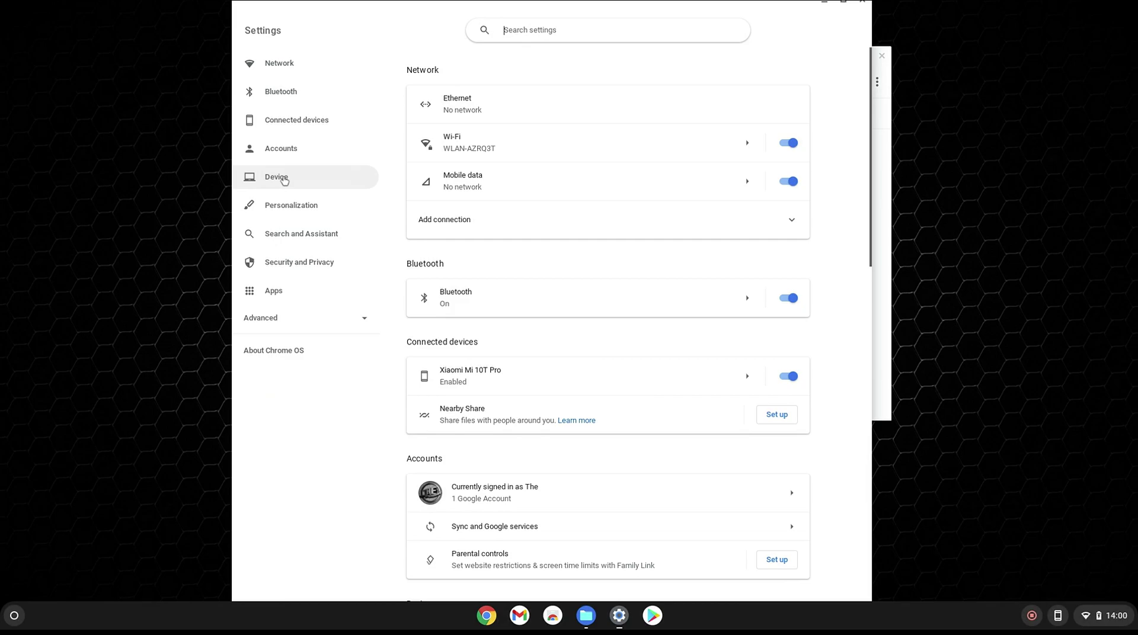
click(666, 185)
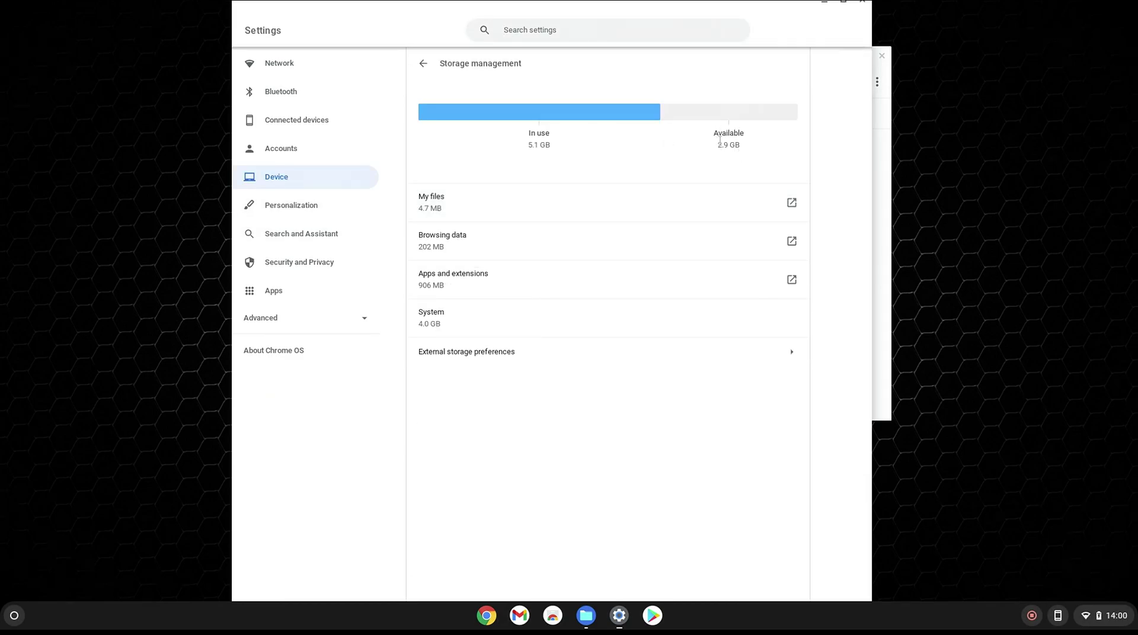
click(863, 3)
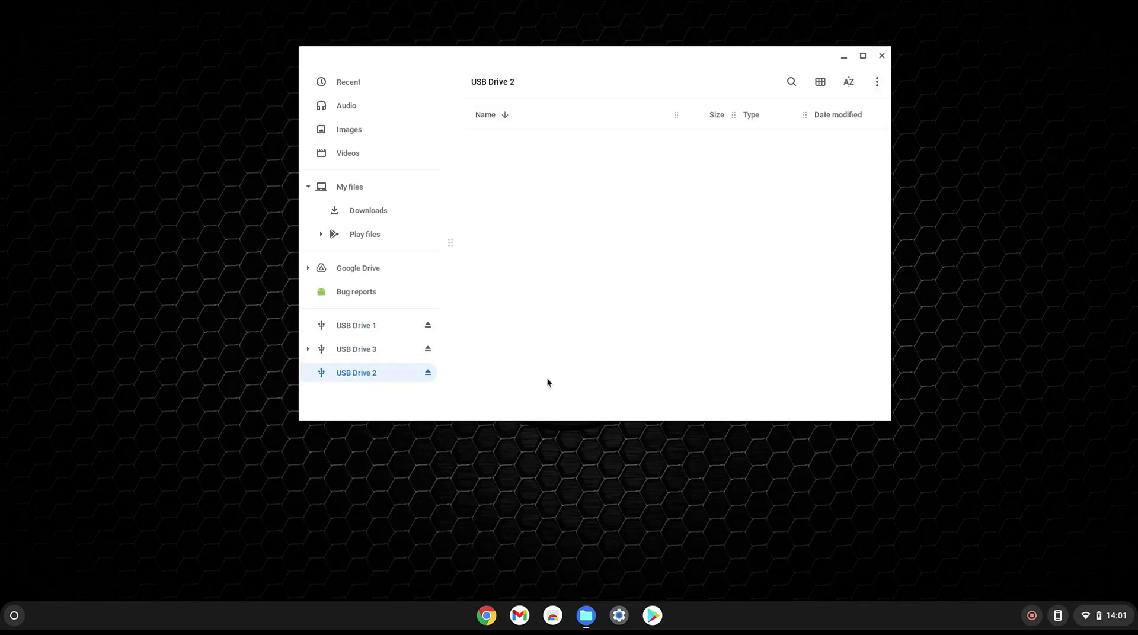
click(881, 55)
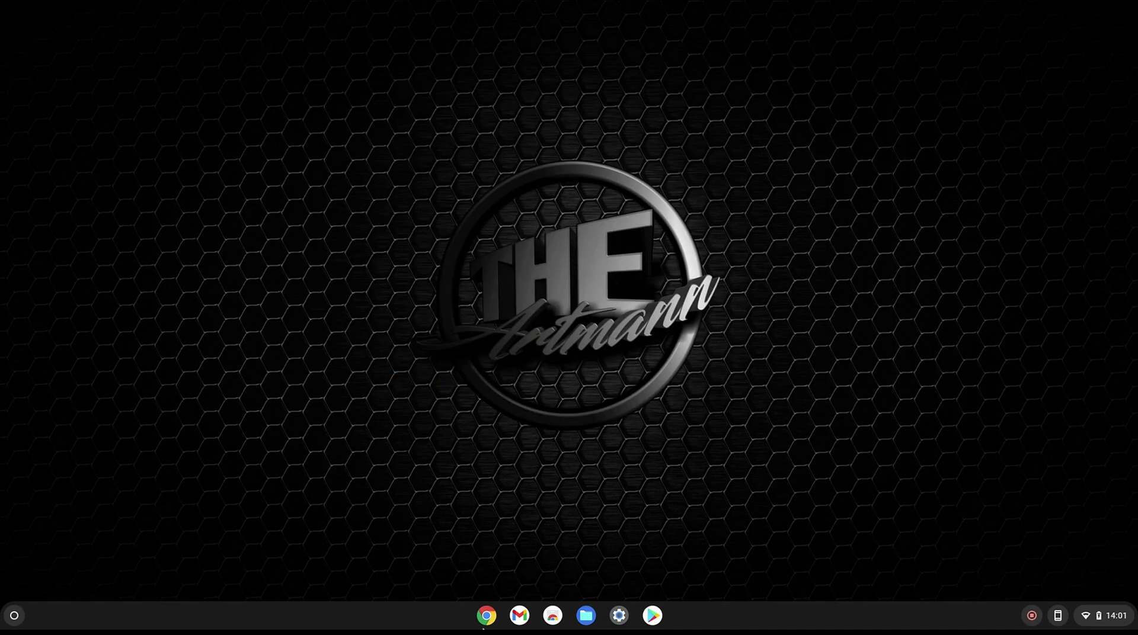
- Change Chrome's download location to USB Drive 1 under Settings > Advanced > Downloads
click(486, 615)
click(1125, 21)
click(925, 572)
click(47, 252)
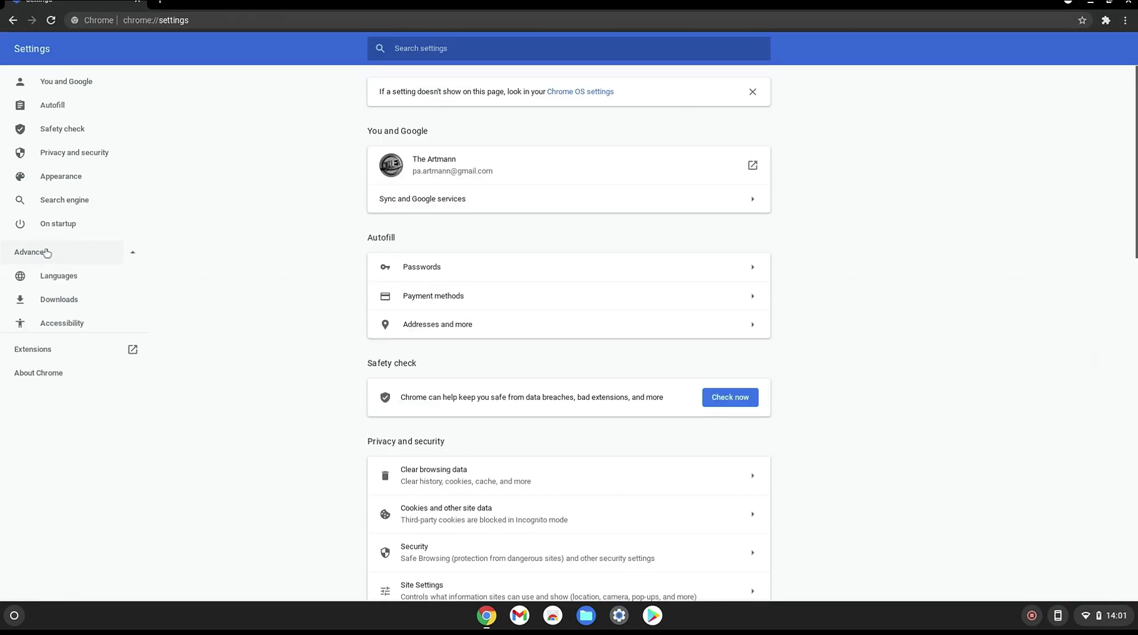
click(73, 322)
click(733, 120)
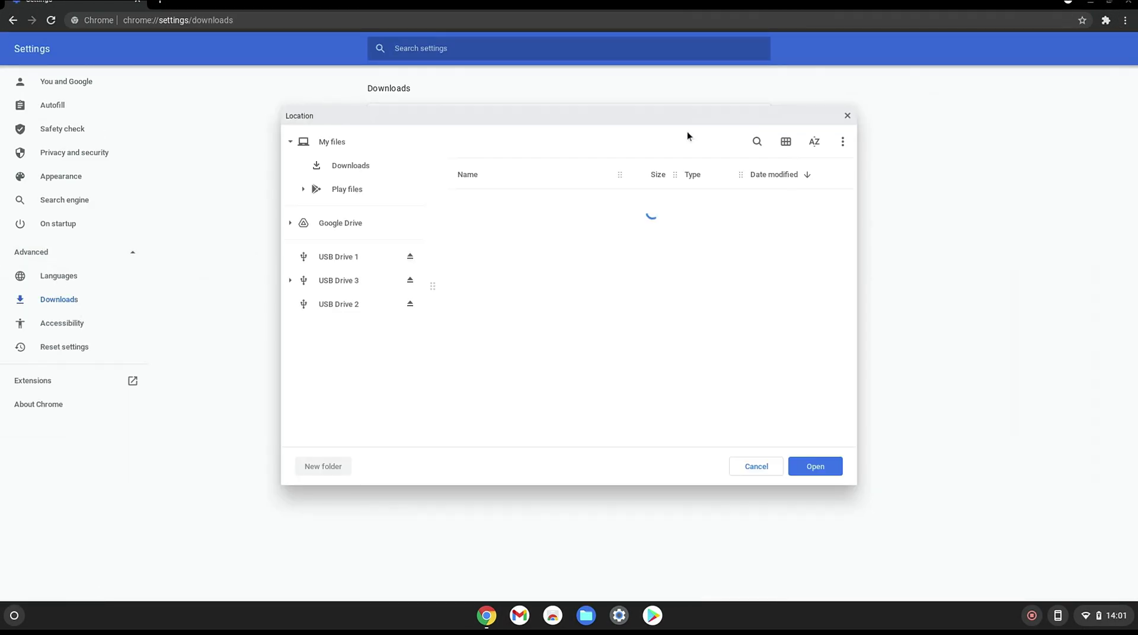
click(338, 259)
click(836, 464)
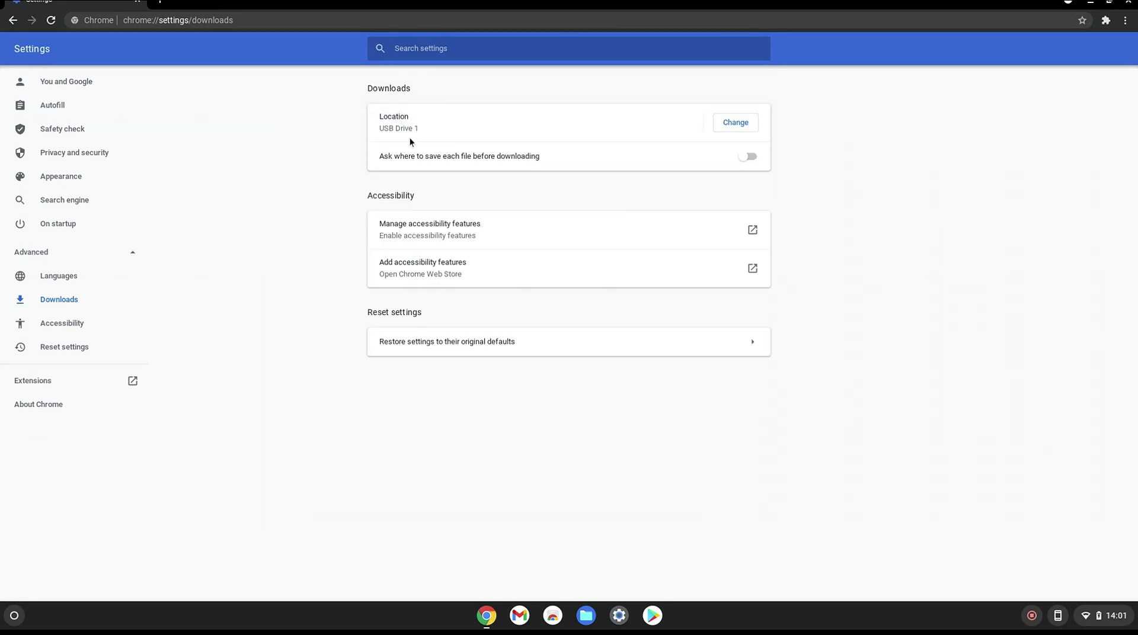
click(1129, 2)
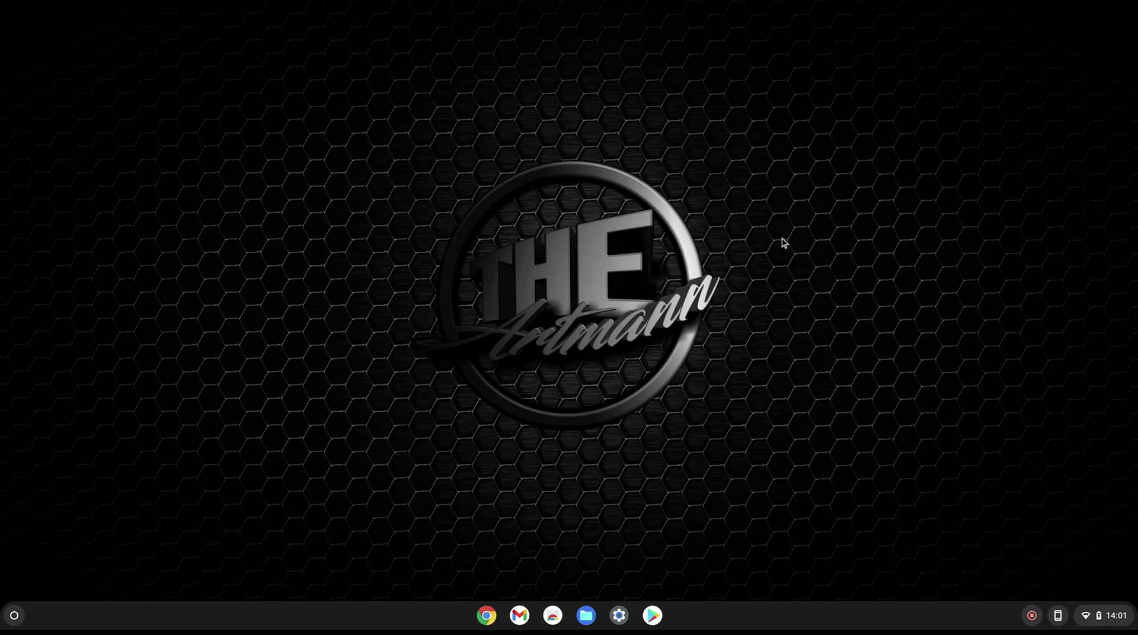
- Search for the Windows 11 ISO and open Microsoft's Windows 11 download page
click(486, 616)
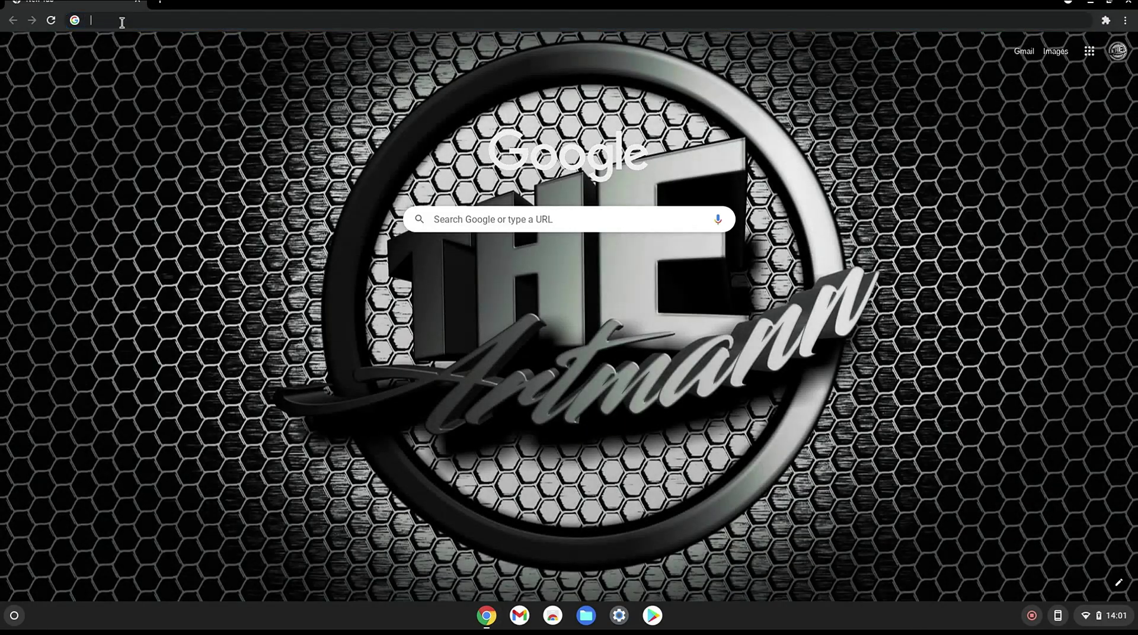
text(win)
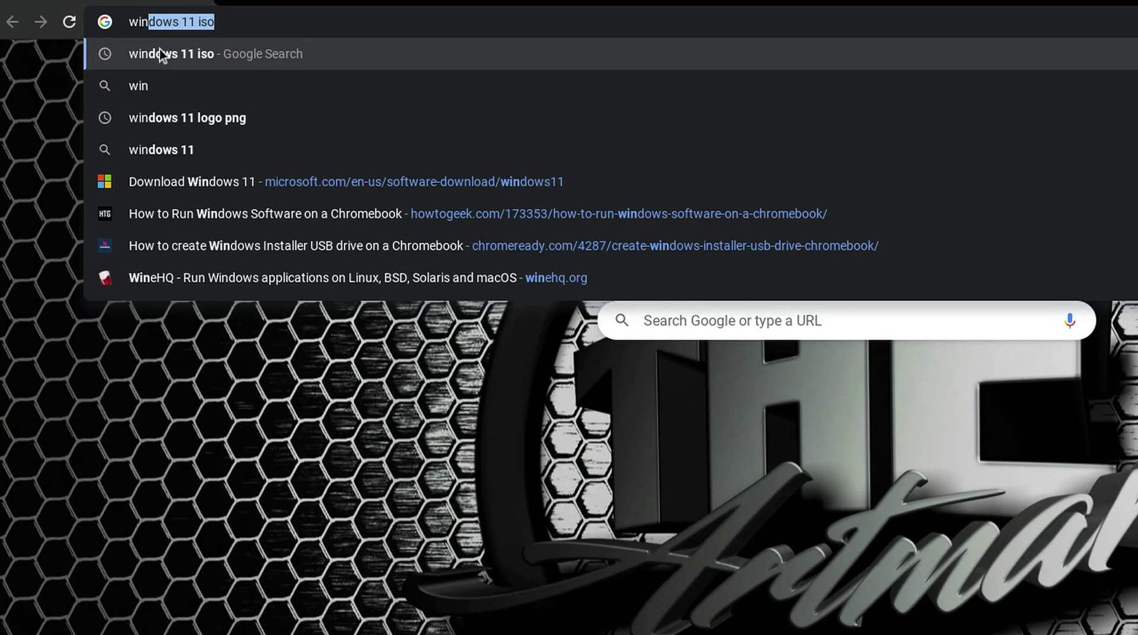
click(159, 48)
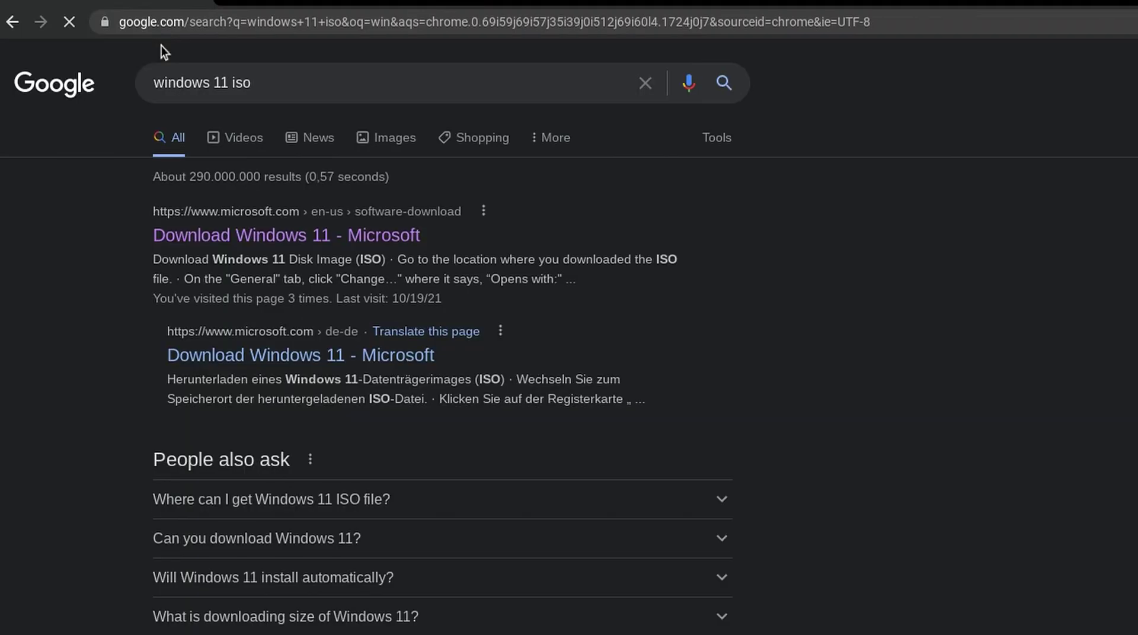
click(306, 235)
- Choose the Windows 11 disk image in English and download the 64-bit ISO
scroll(249, 523, down, 10)
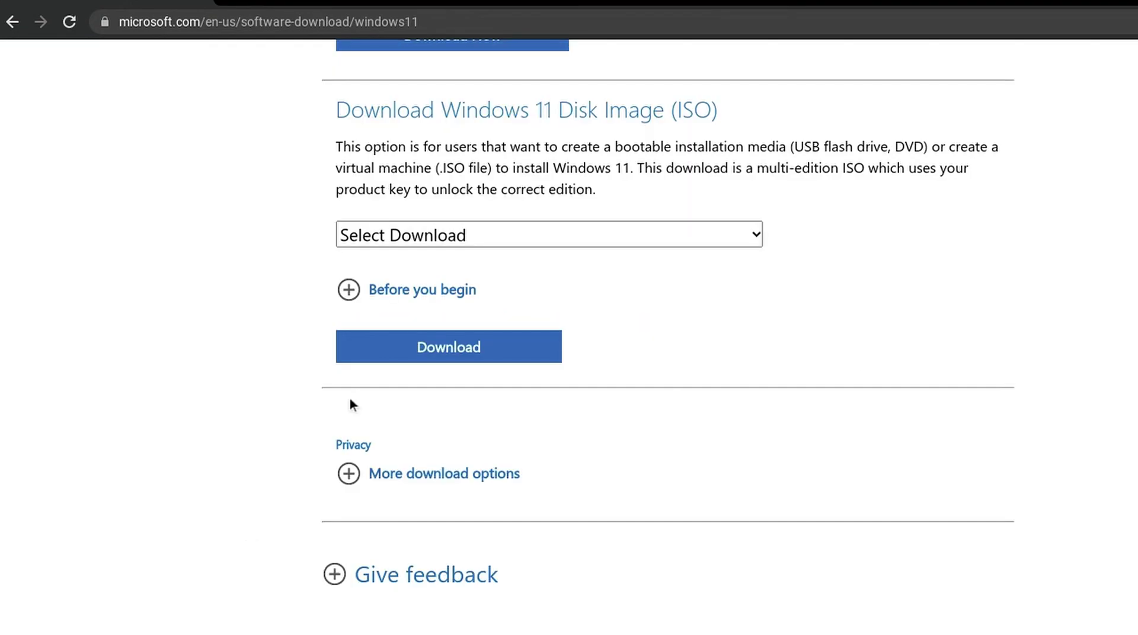
click(422, 293)
click(357, 346)
scroll(399, 348, down, 3)
click(415, 487)
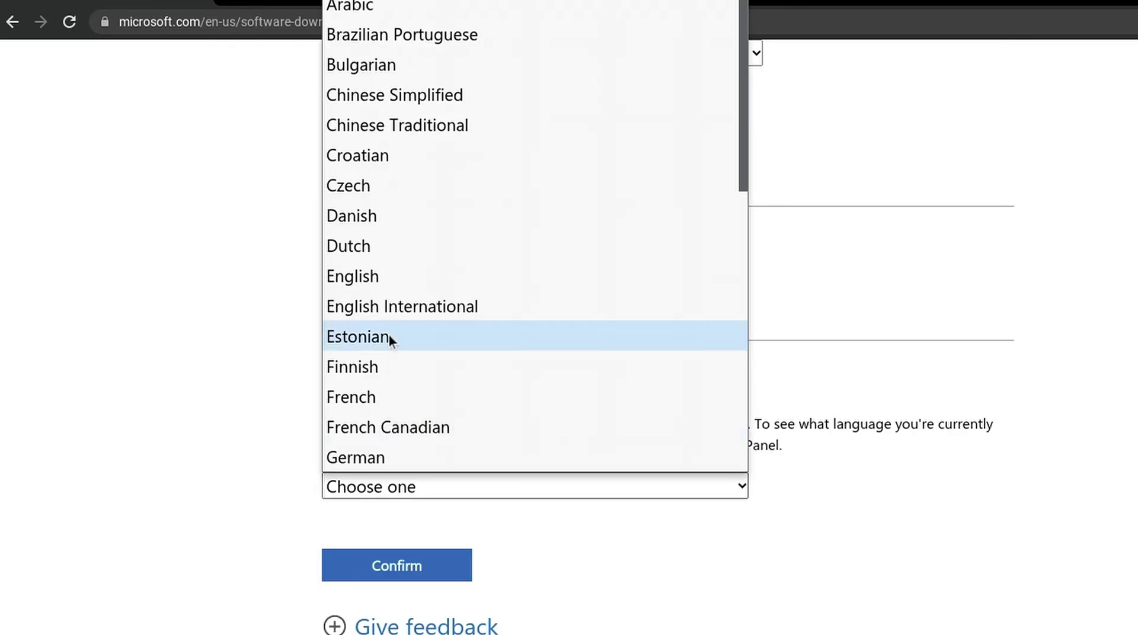
click(355, 276)
scroll(188, 473, down, 3)
click(398, 384)
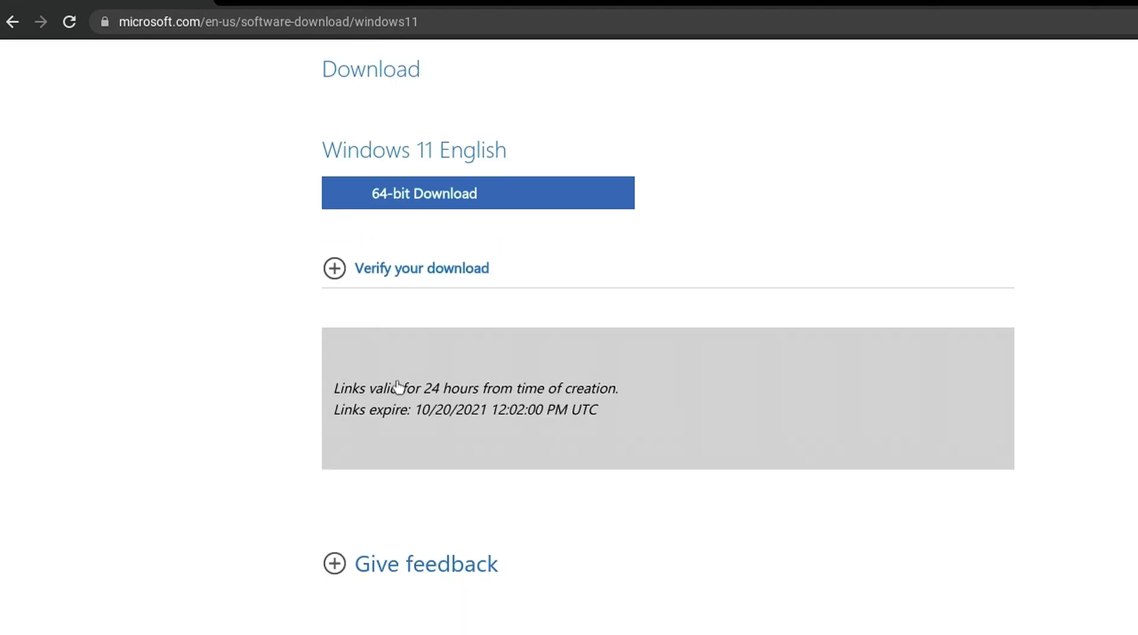
click(421, 191)
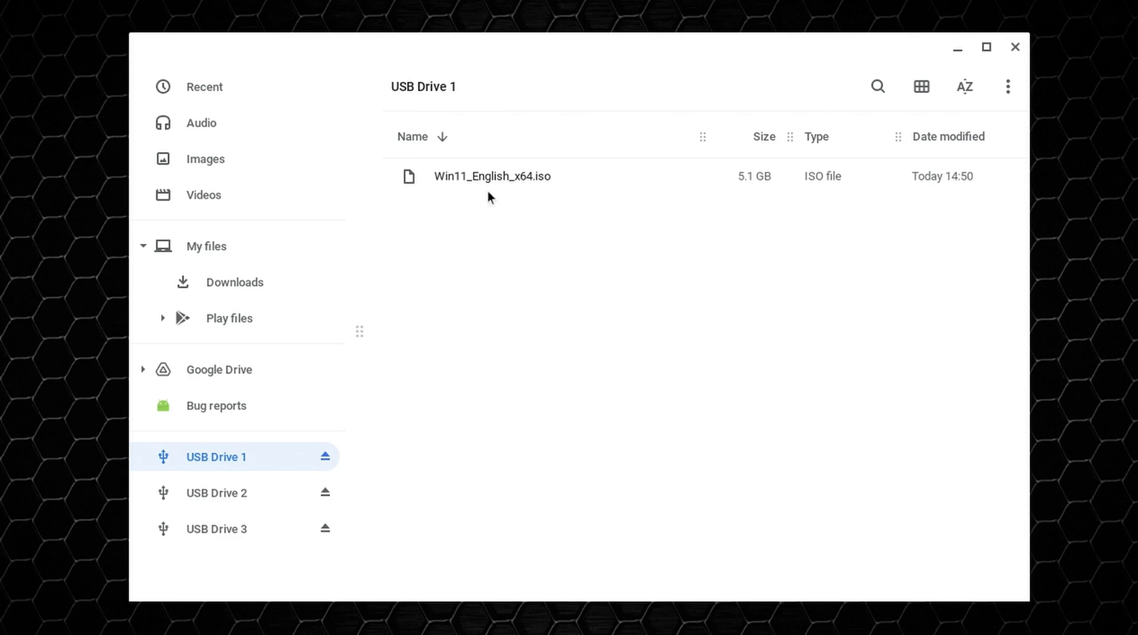
- Change the extension of Win11_English_x64.iso on USB Drive 1 from 'iso' to 'bin'
click(529, 176)
right_click(528, 175)
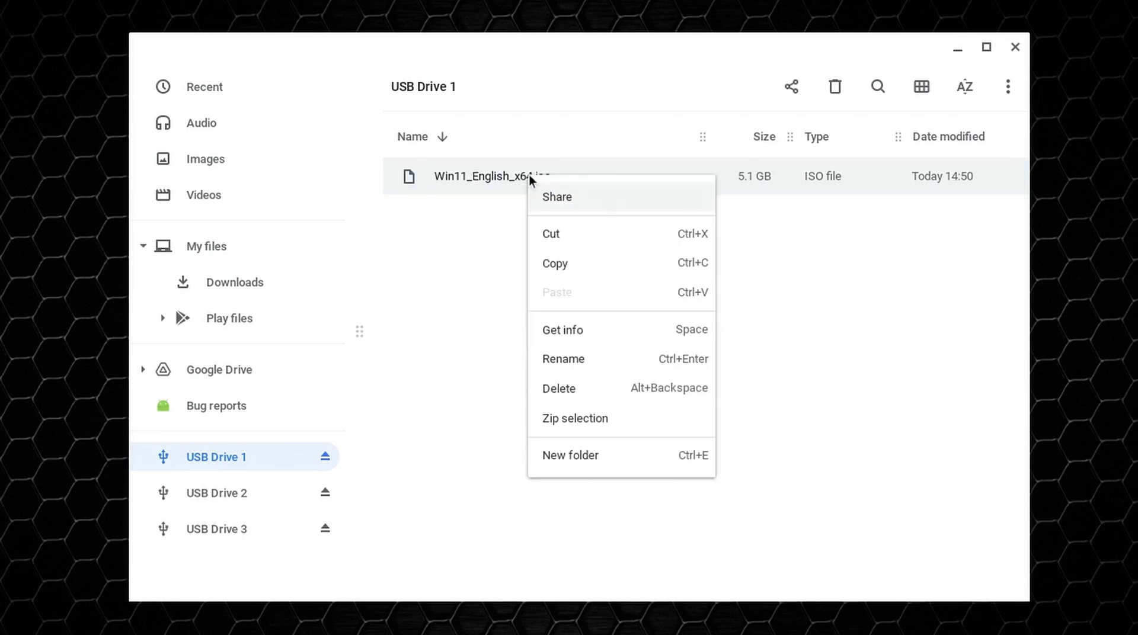
click(598, 358)
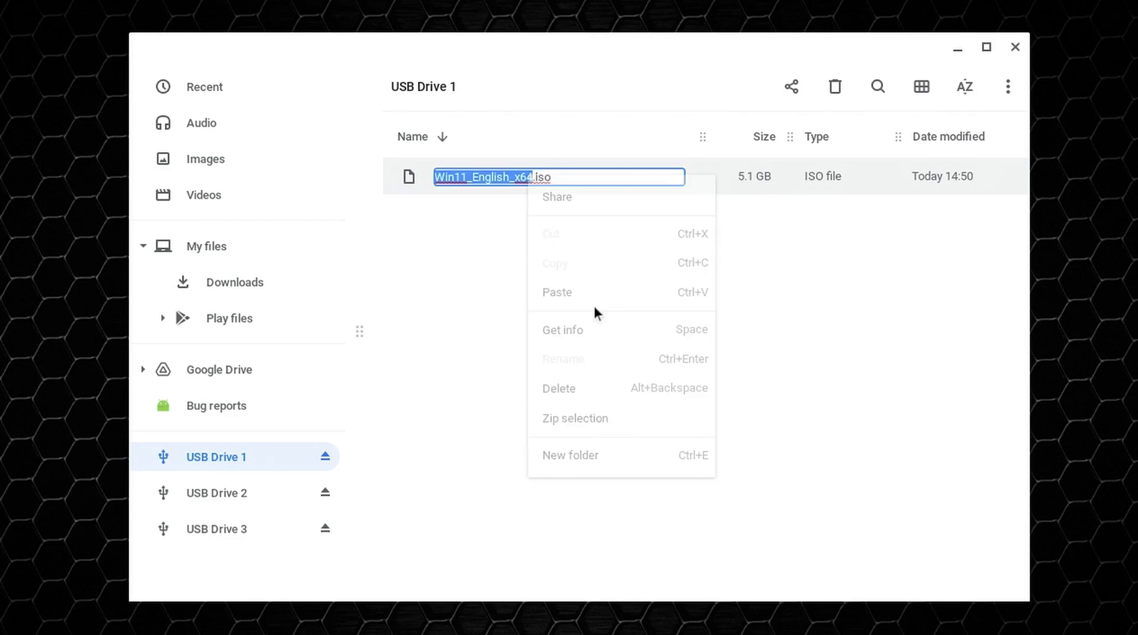
click(570, 174)
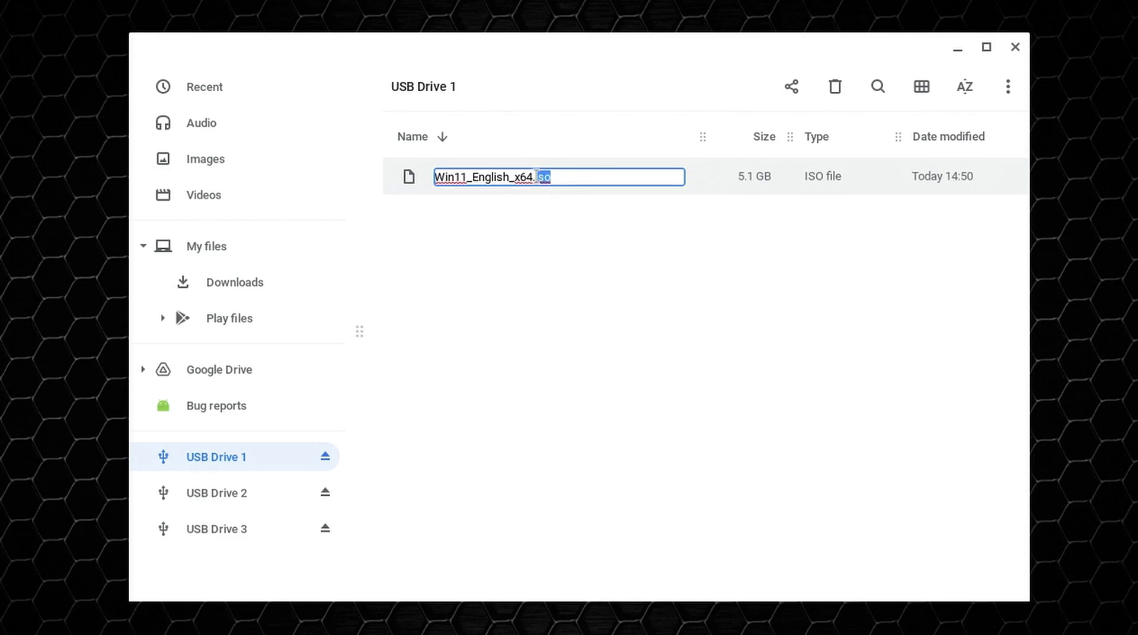
text(bin)
click(619, 275)
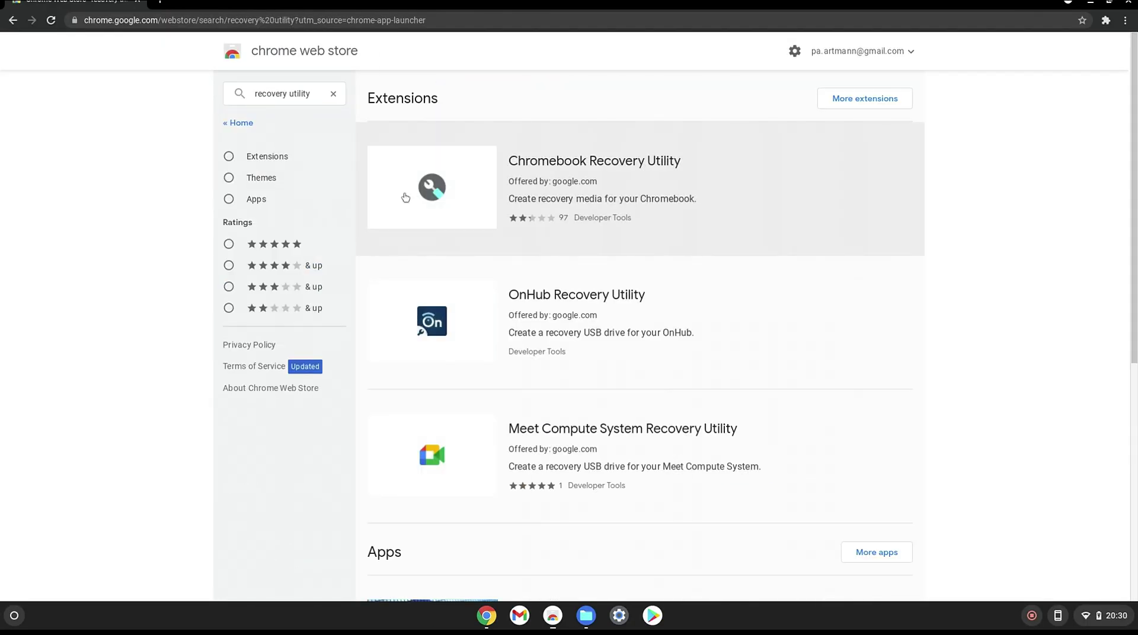
- Add Chromebook Recovery Utility from its store page and launch it from the Extensions menu
click(835, 139)
click(666, 133)
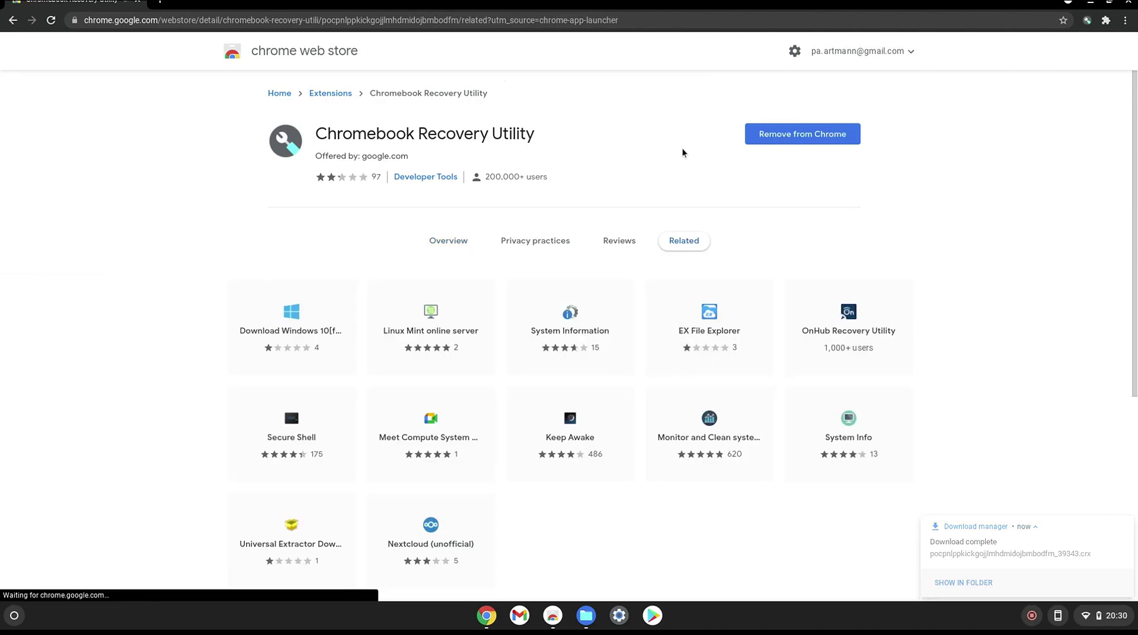
click(1105, 20)
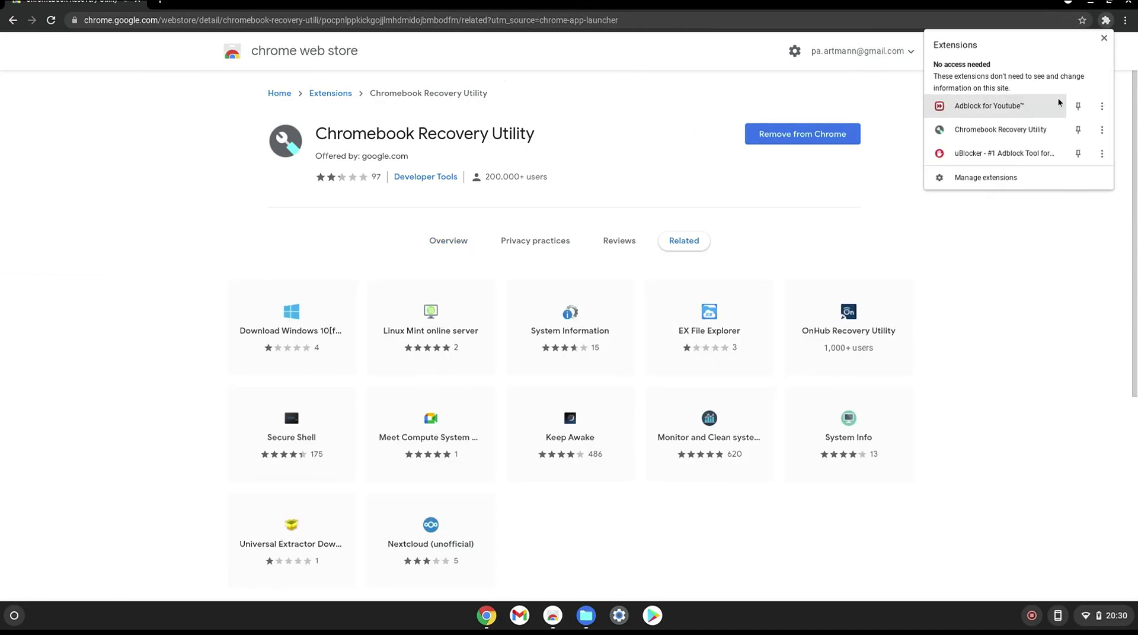
click(948, 158)
drag(593, 7, 691, 133)
- Write local image Win11_English_x64.bin to the 28.8 GB USB drive, retrying after failure
click(772, 419)
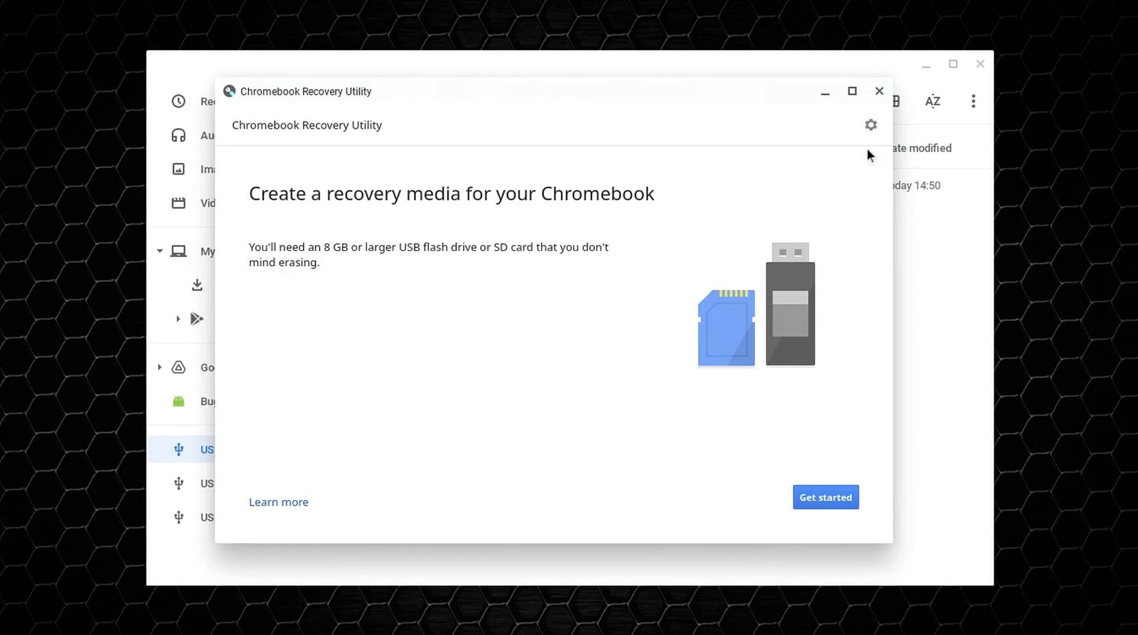
click(871, 125)
click(749, 187)
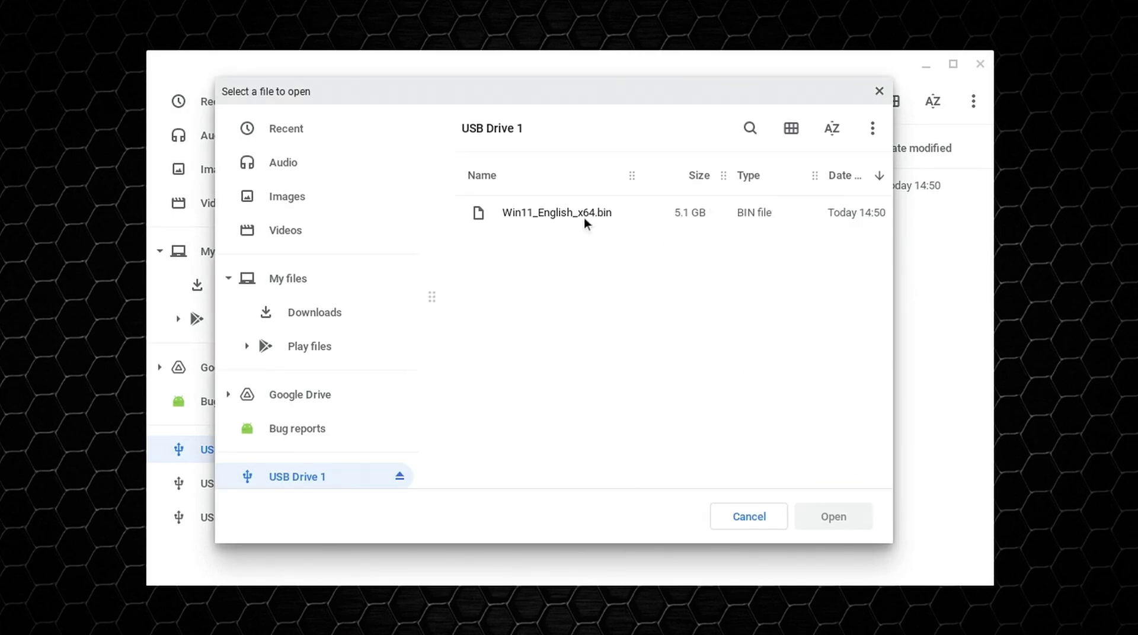
click(585, 213)
click(833, 516)
click(471, 280)
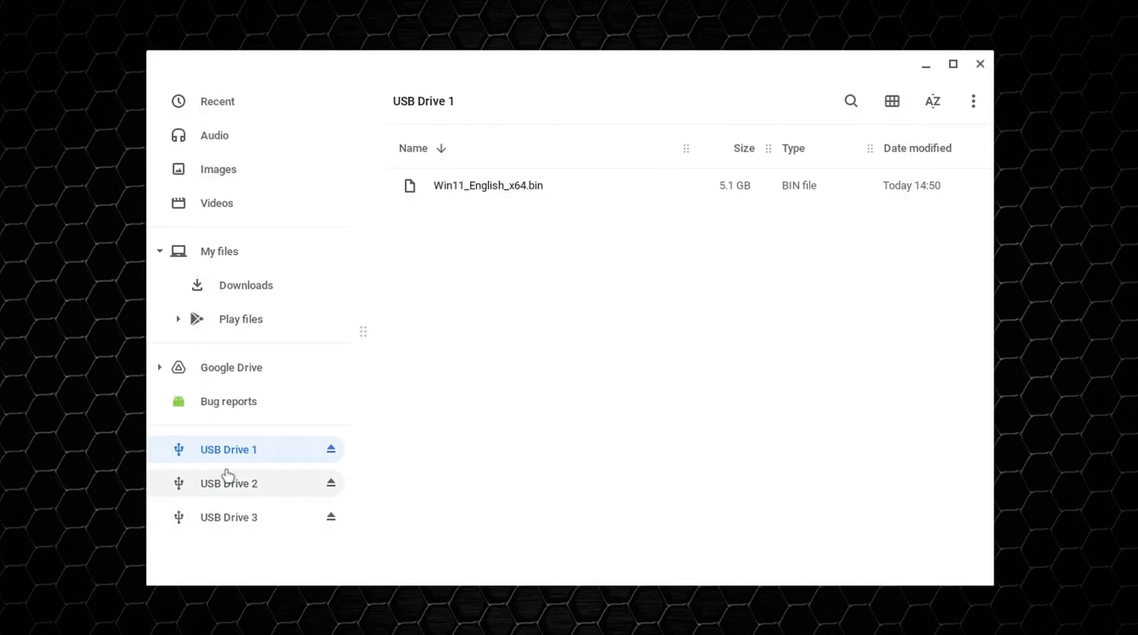
click(234, 517)
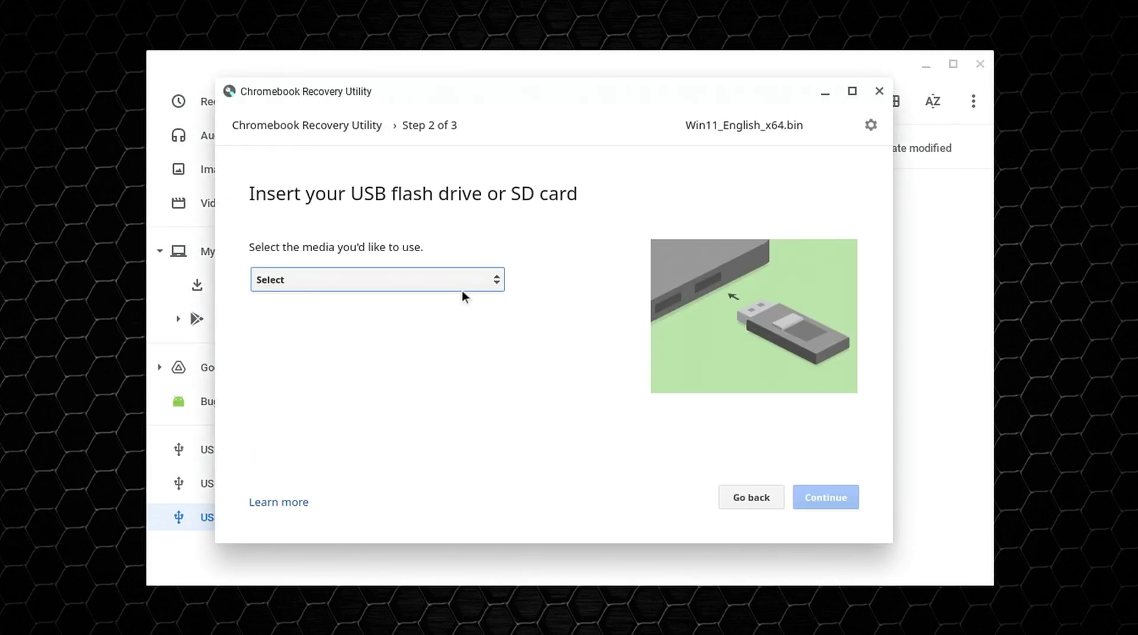
click(461, 289)
click(409, 344)
click(826, 498)
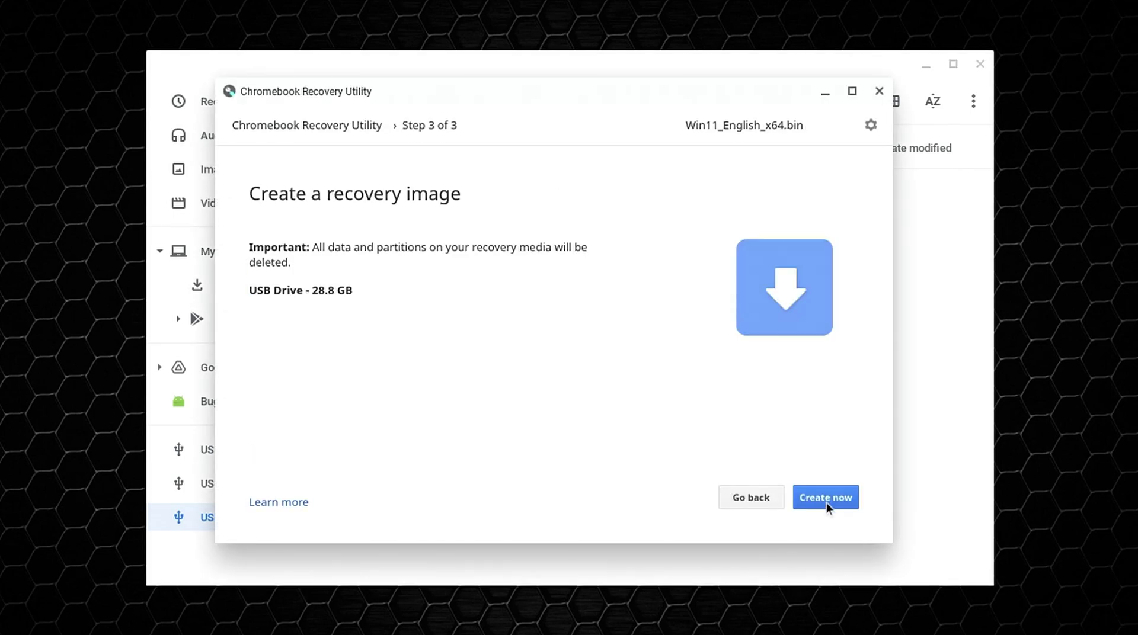
click(826, 502)
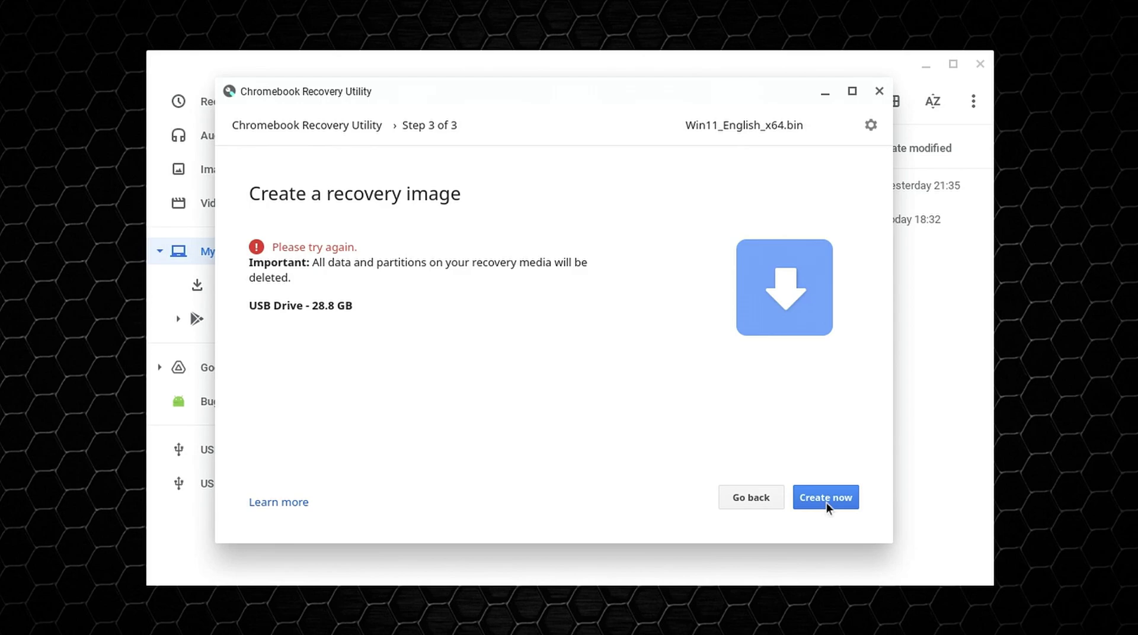
click(826, 503)
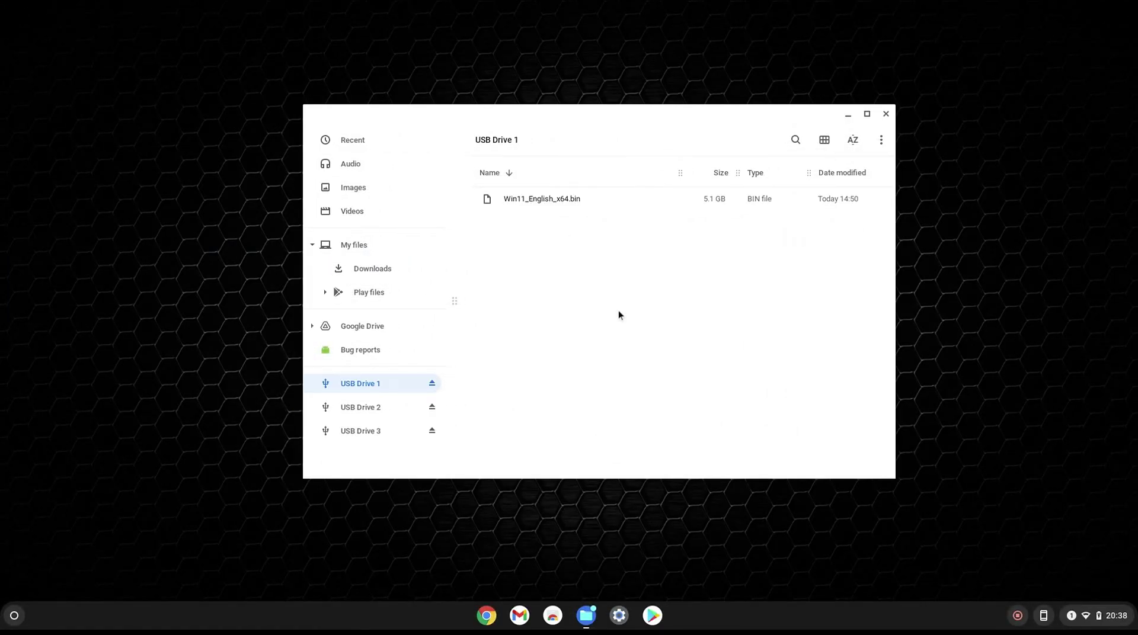
- Rename Win11_English_x64.bin back to Win11_English_x64.iso
right_click(572, 199)
click(627, 354)
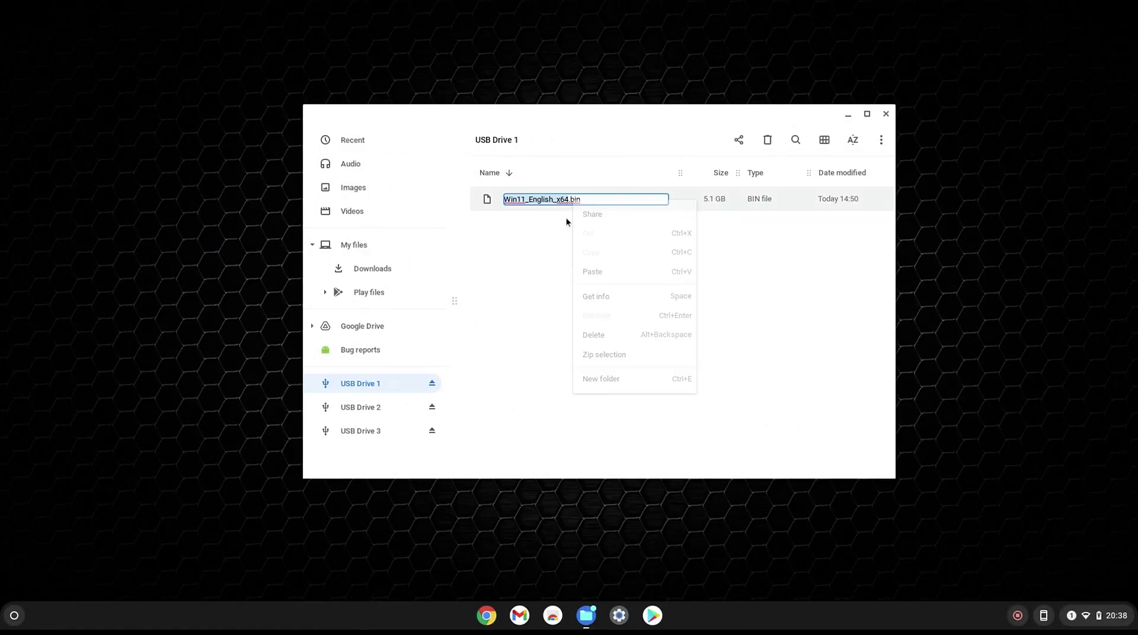
text(iso)
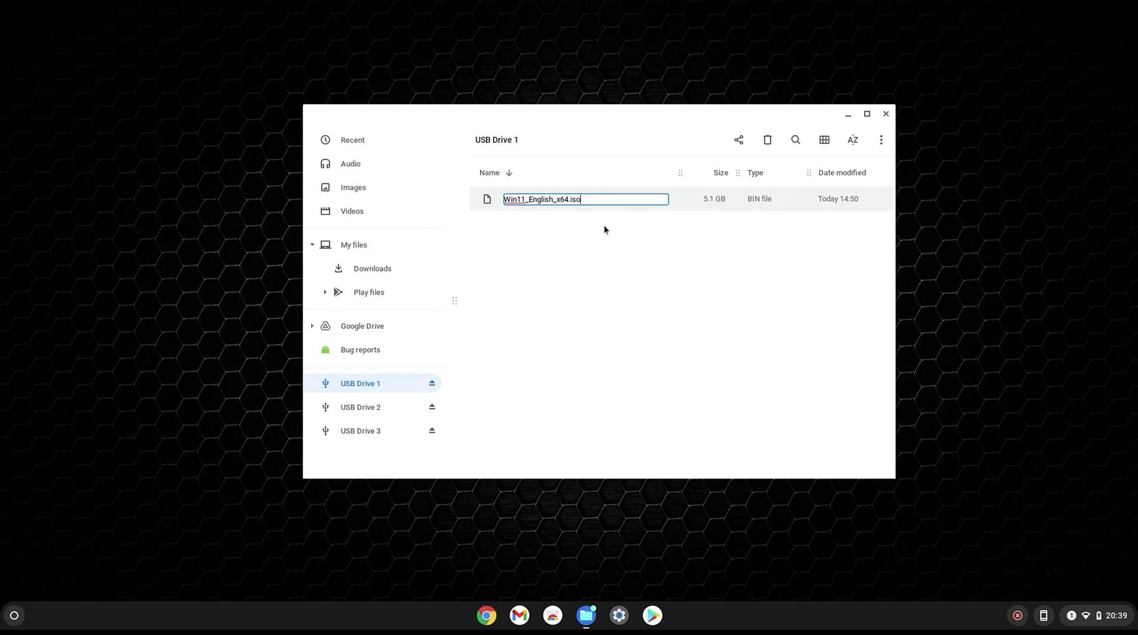
key(Return)
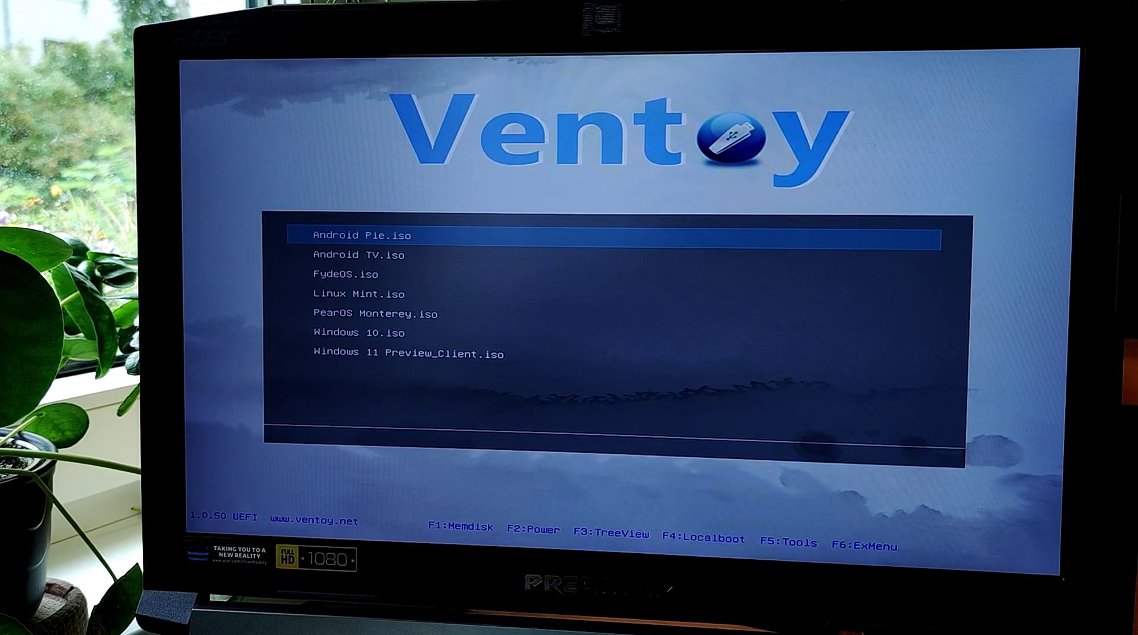
key(Down)
key(Down)
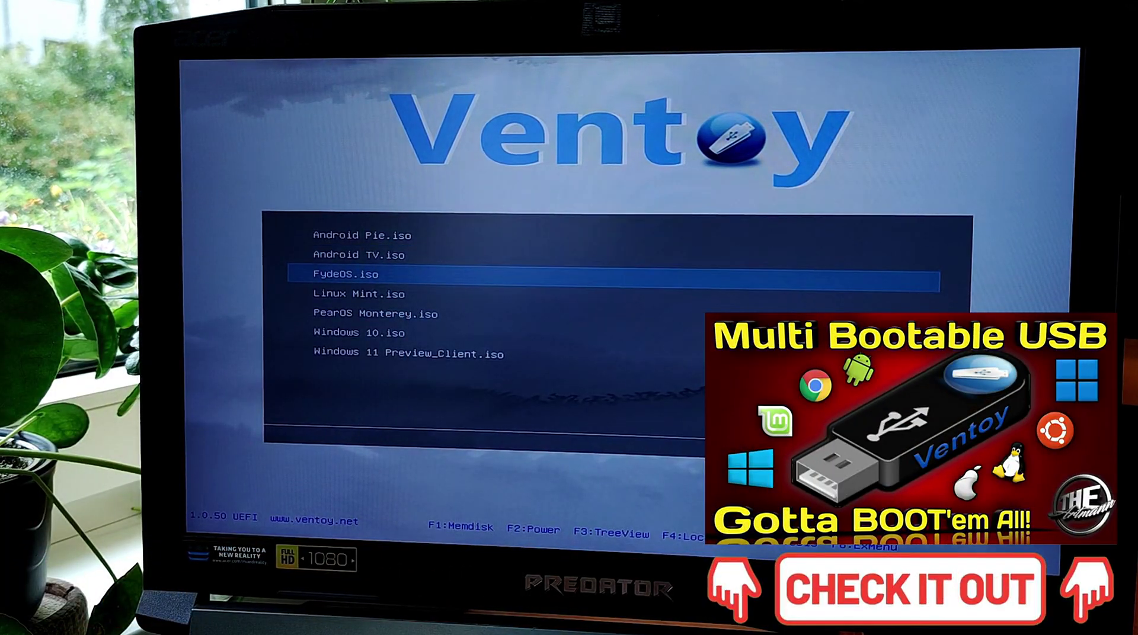
key(Down)
key(Down)
key(Down)
key(Down)
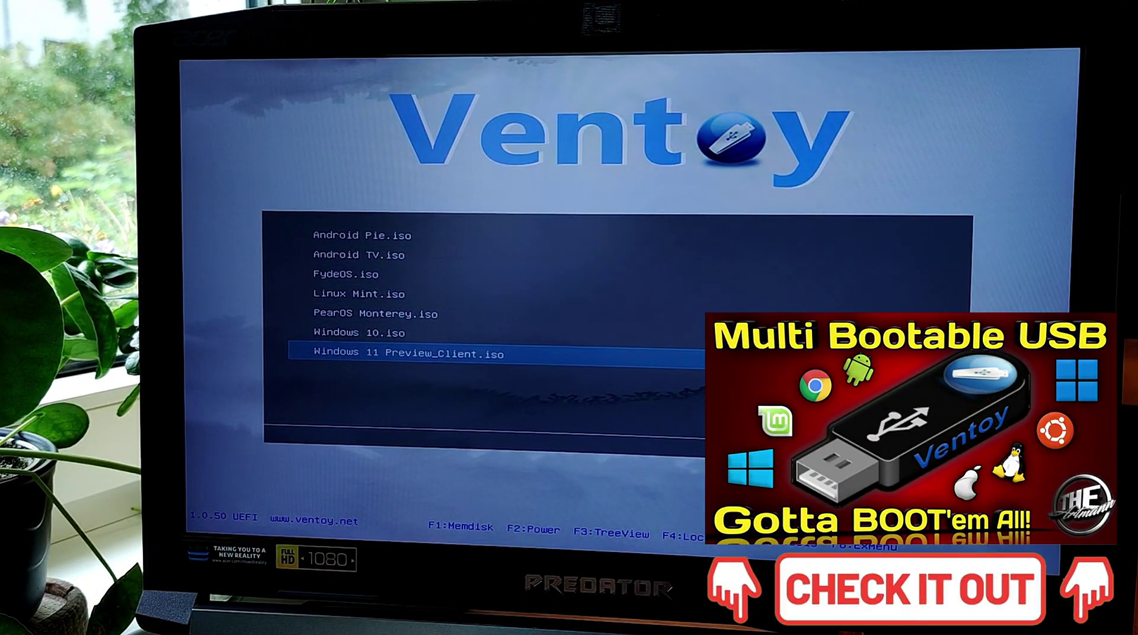
key(Up)
key(Up)
key(Down)
key(Down)
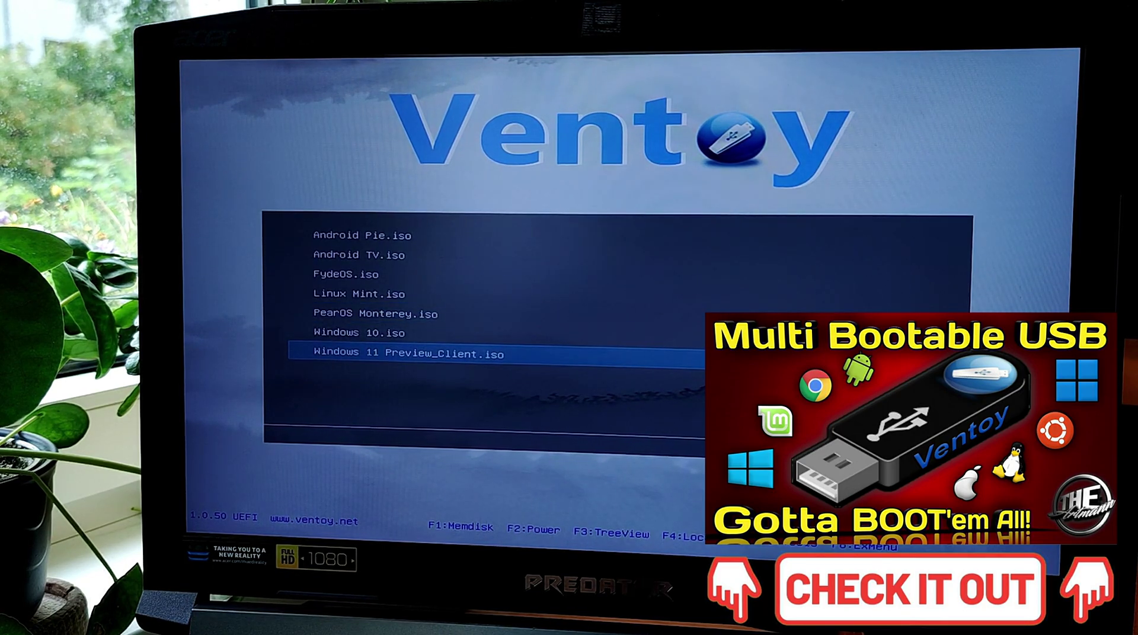
key(Up)
key(Up)
key(Up)
key(Up)
key(Up)
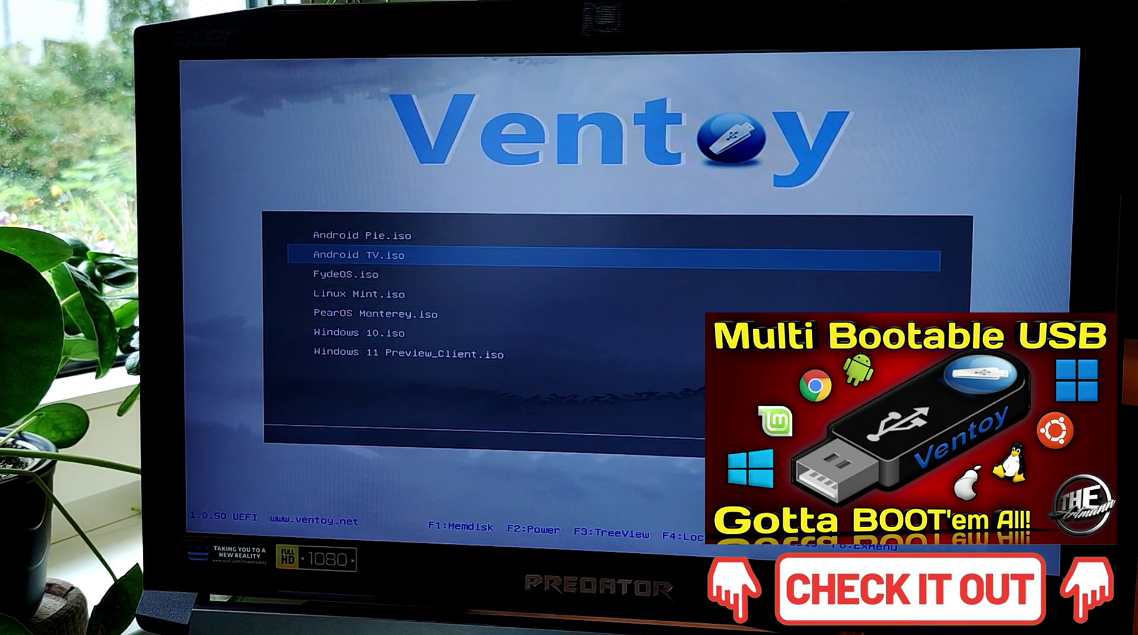
key(Up)
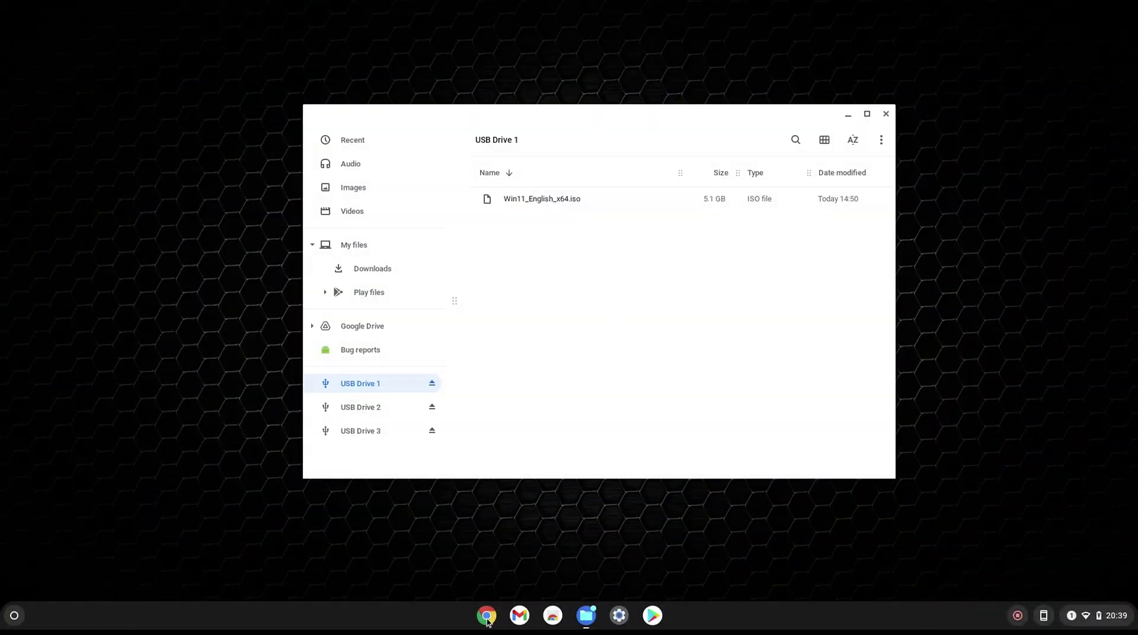
- Search 'ventoy', follow ventoy.net Downloads to GitHub releases, and get ventoy-1.0.55-livecd.iso
click(486, 617)
text(ve)
key(Return)
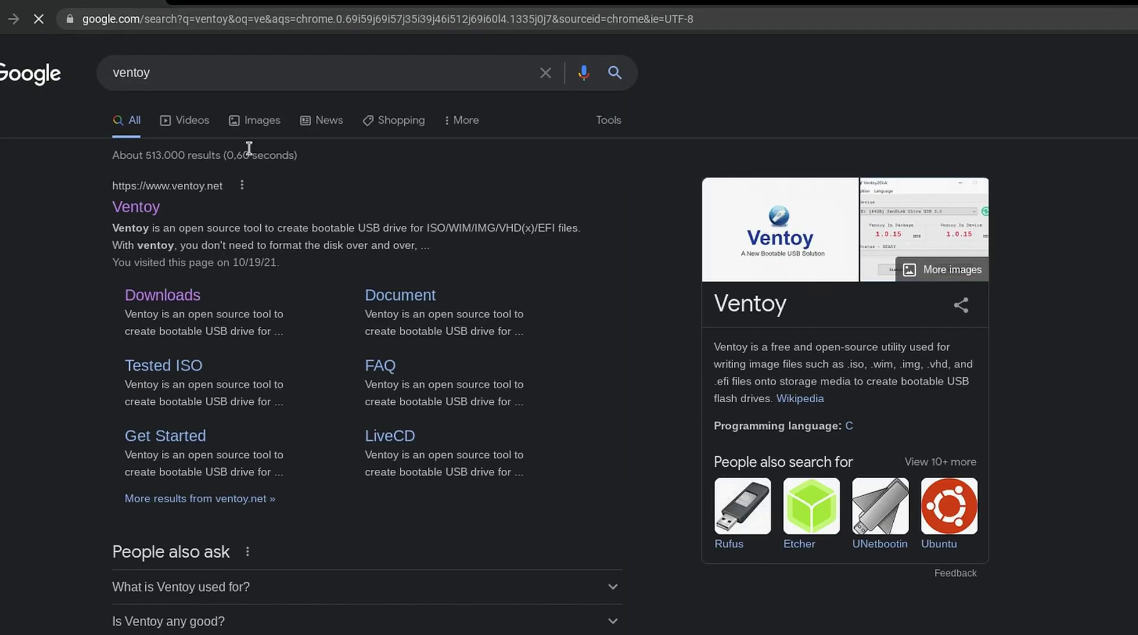
click(136, 208)
click(468, 157)
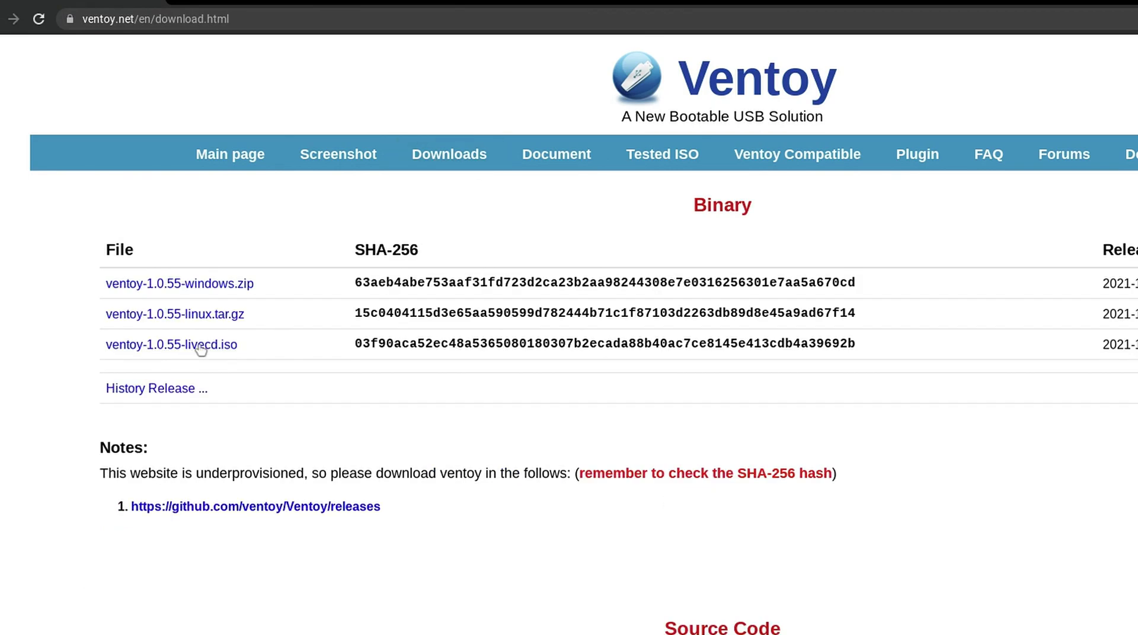
click(255, 506)
scroll(877, 619, down, 6)
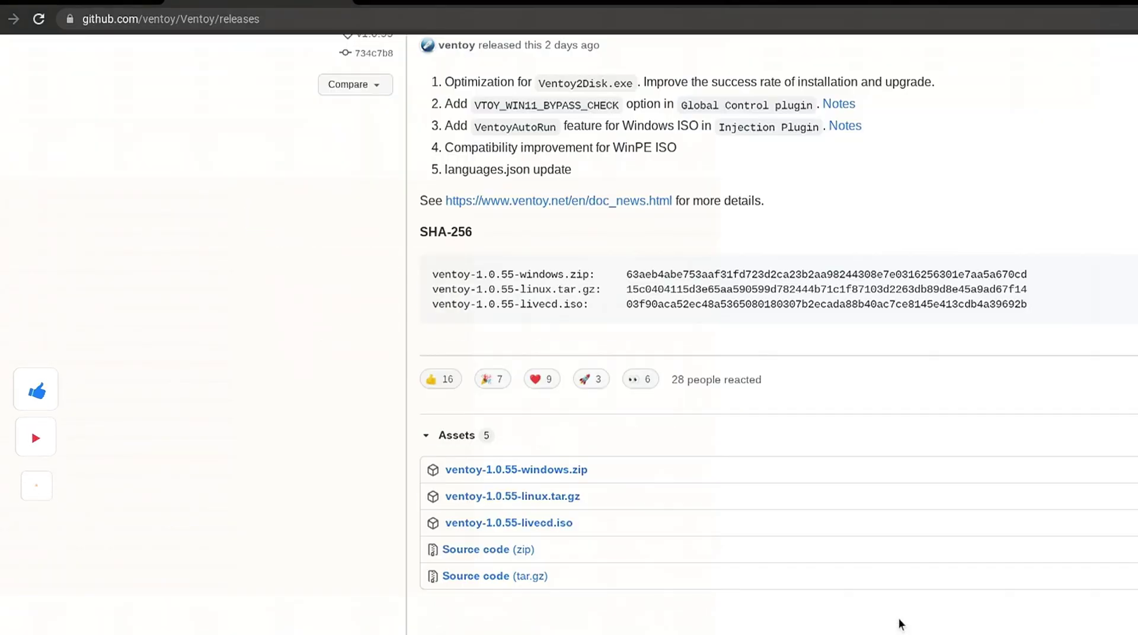
click(567, 442)
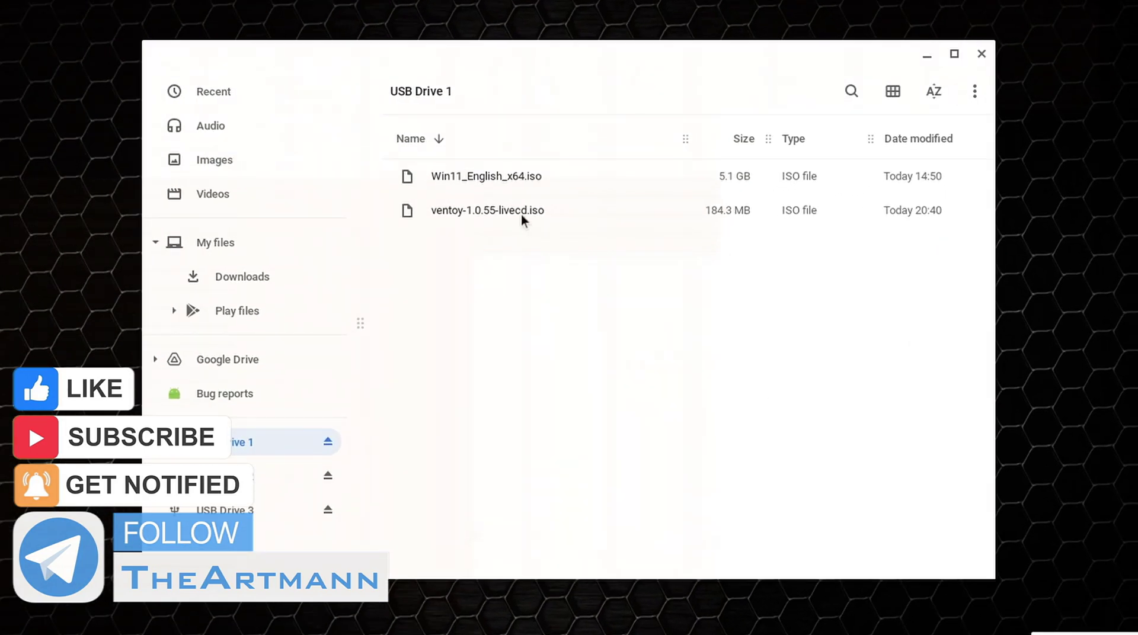
- Zip ventoy-1.0.55-livecd.iso into ventoy-1.0.55-livecd.zip on USB Drive 1, then deselect it
click(544, 216)
right_click(544, 216)
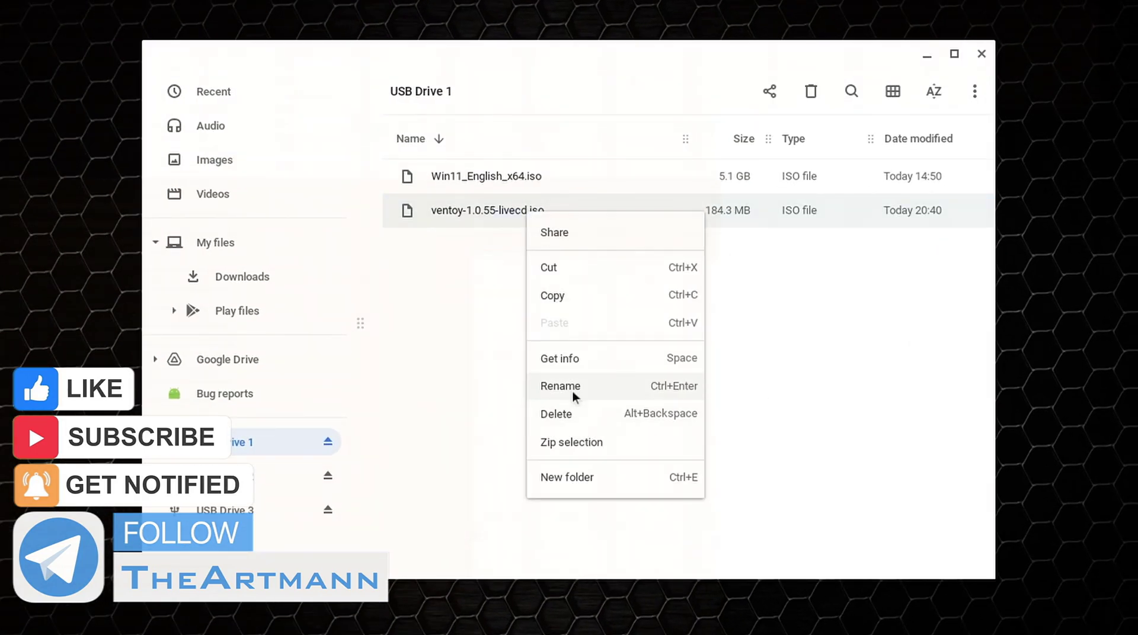
click(597, 445)
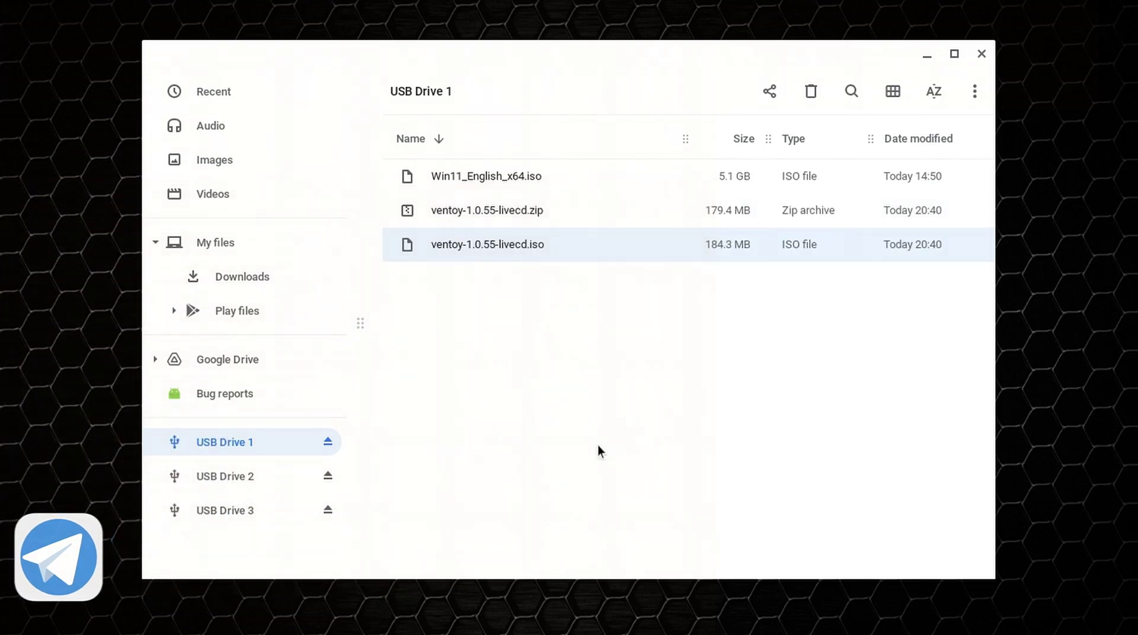
click(613, 391)
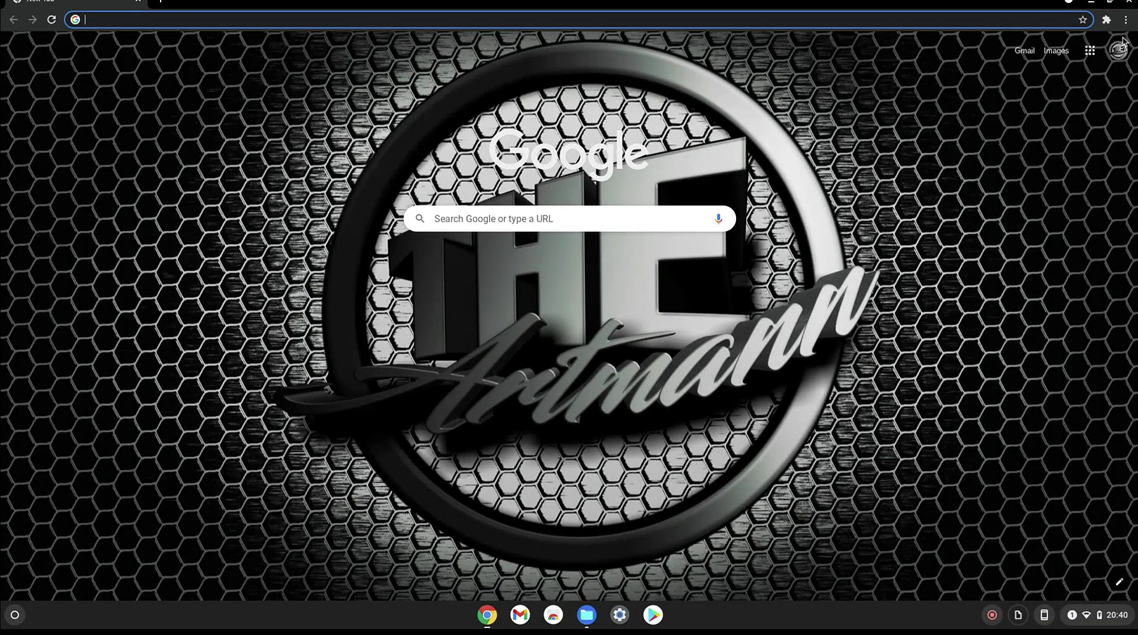
- Load ventoy-1.0.55-livecd.zip as a local image and write it to the 28.8 GB drive, retrying once
click(1106, 19)
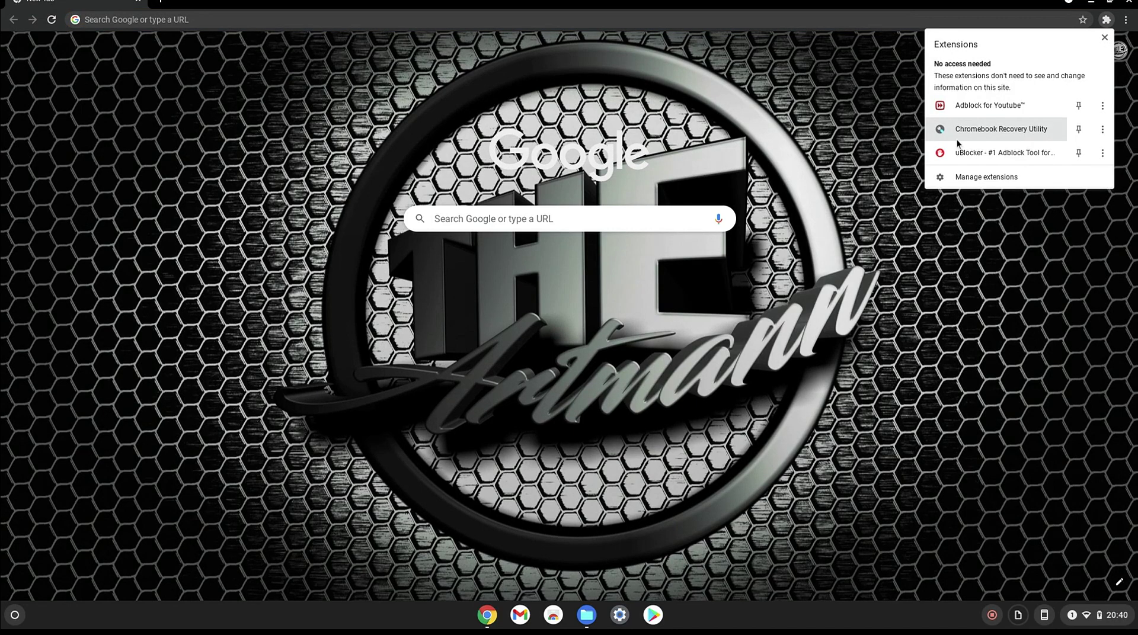
click(1016, 136)
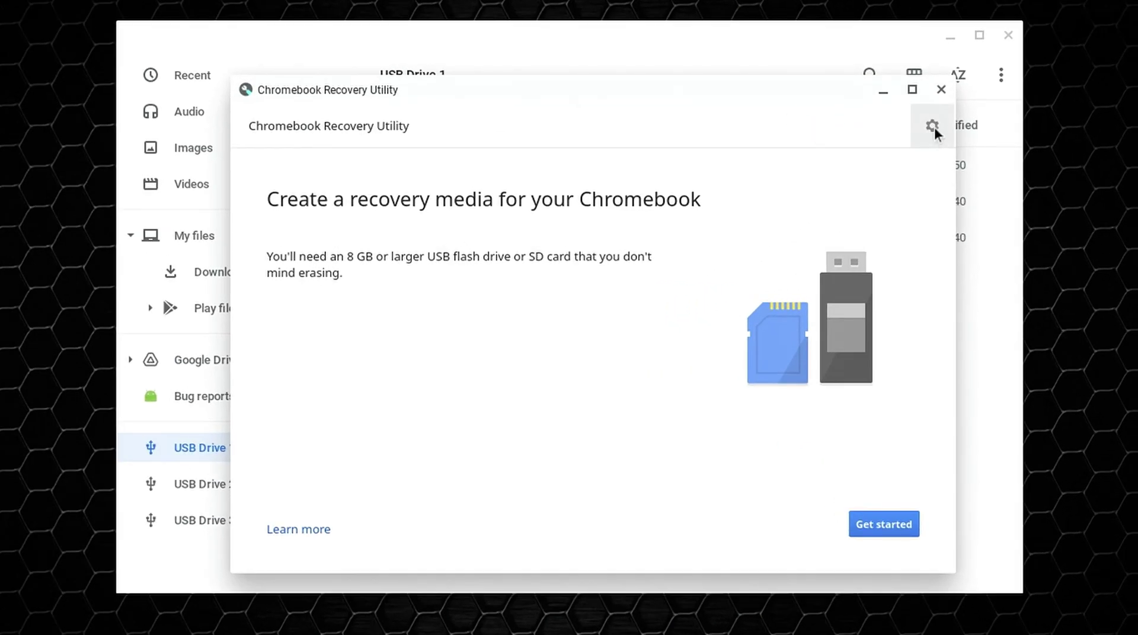
click(933, 128)
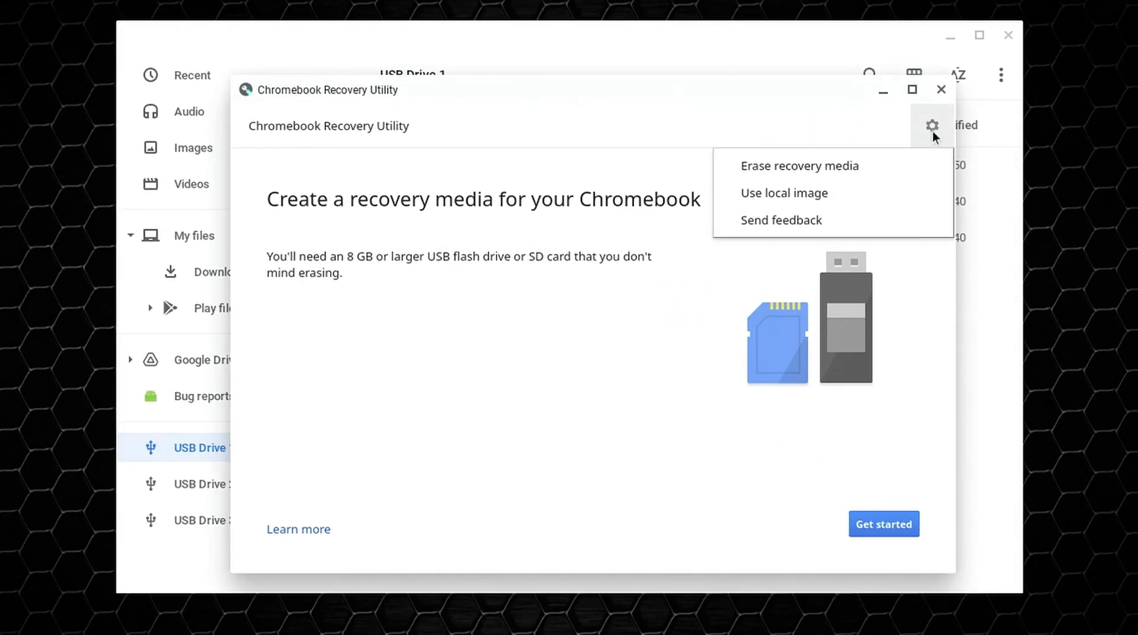
click(754, 194)
click(637, 223)
click(883, 548)
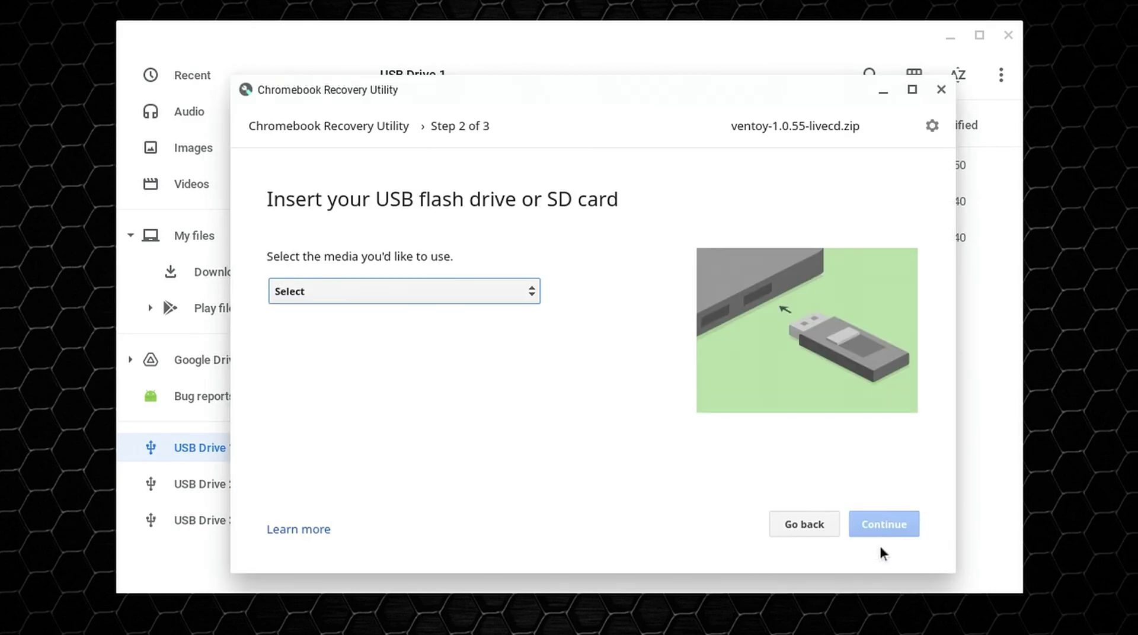
click(532, 291)
click(375, 352)
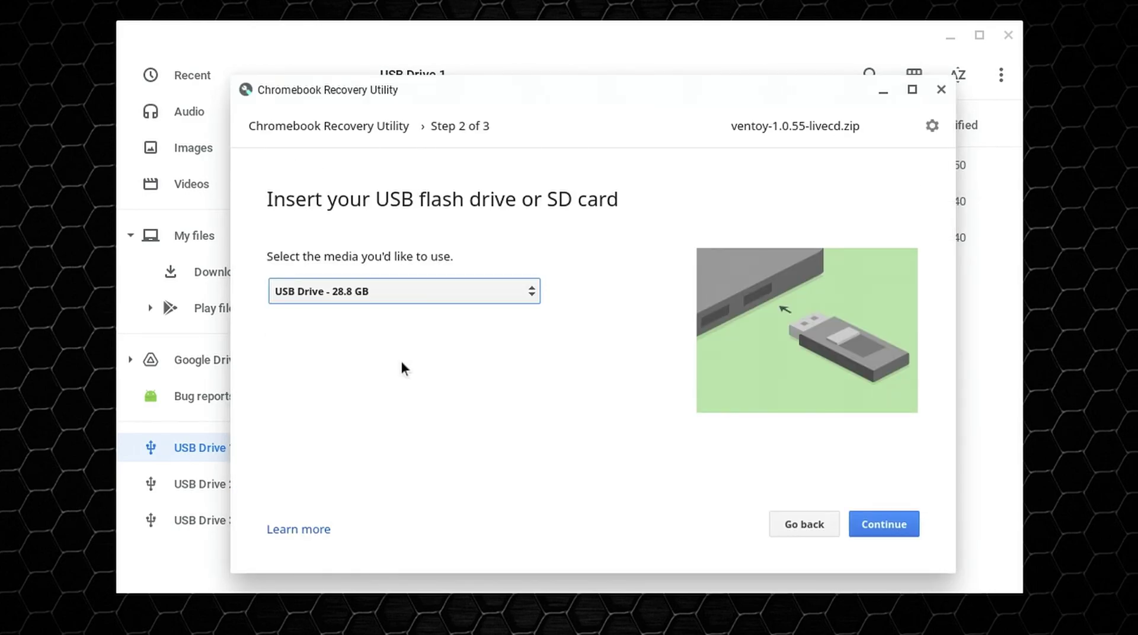
click(908, 532)
click(908, 531)
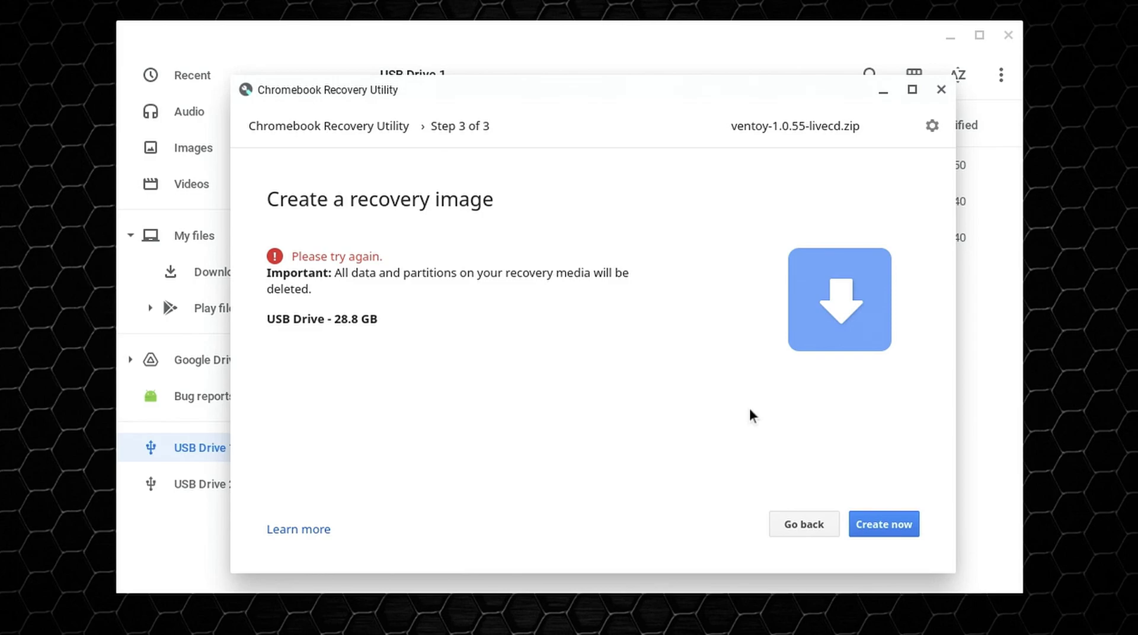
click(884, 524)
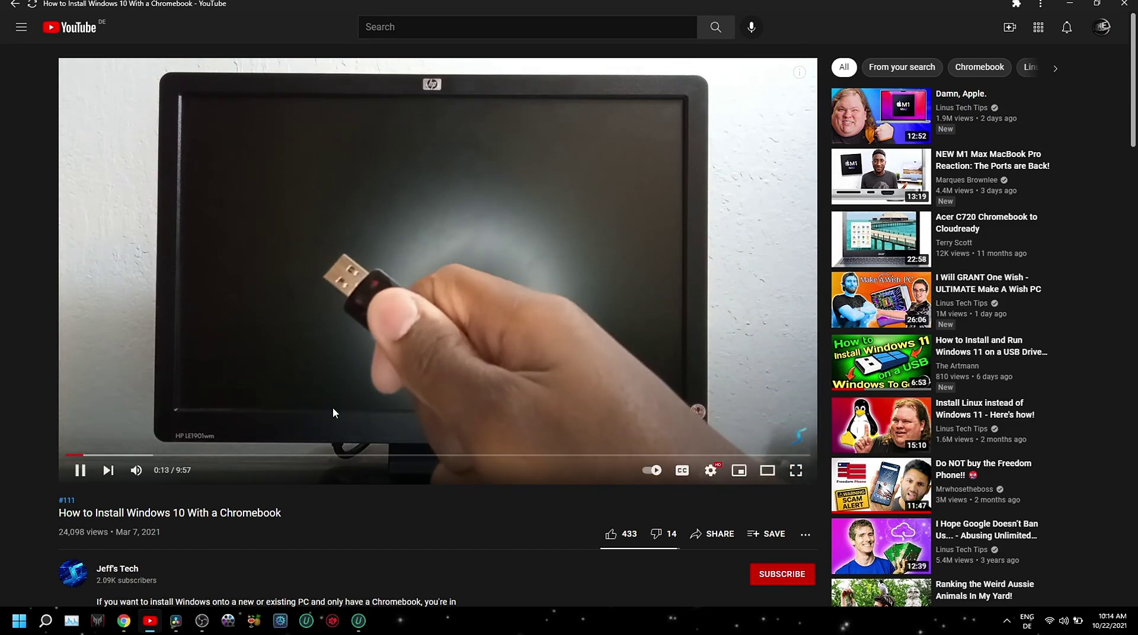
scroll(333, 407, down, 2)
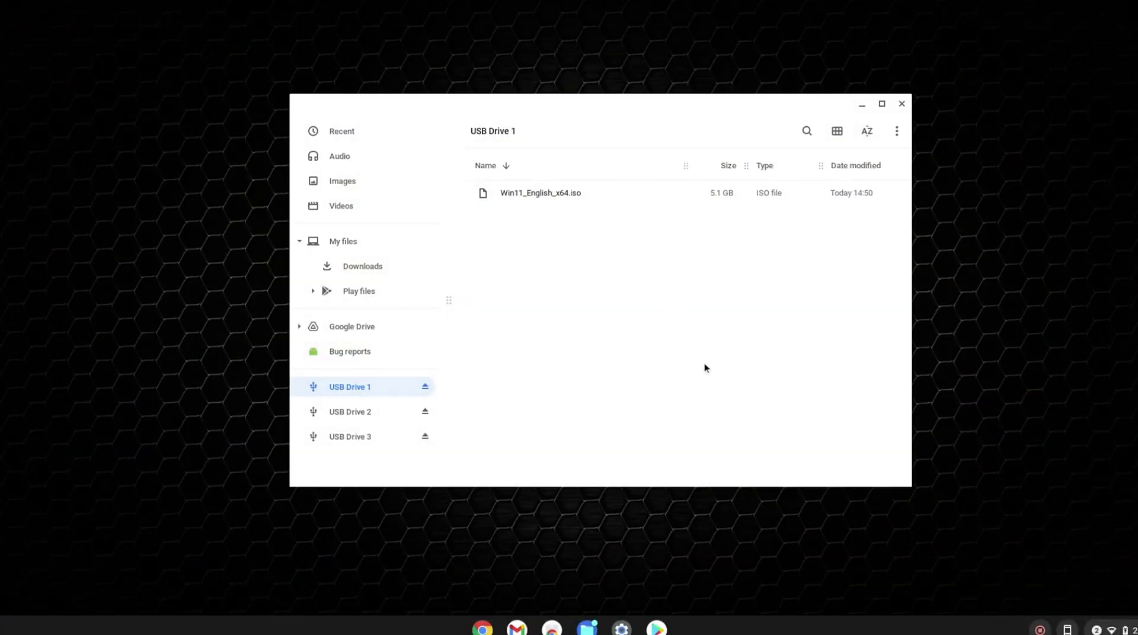
- Search Play Store for 'bootable usb maker' and install the Ventoy [No-Root] app
click(656, 628)
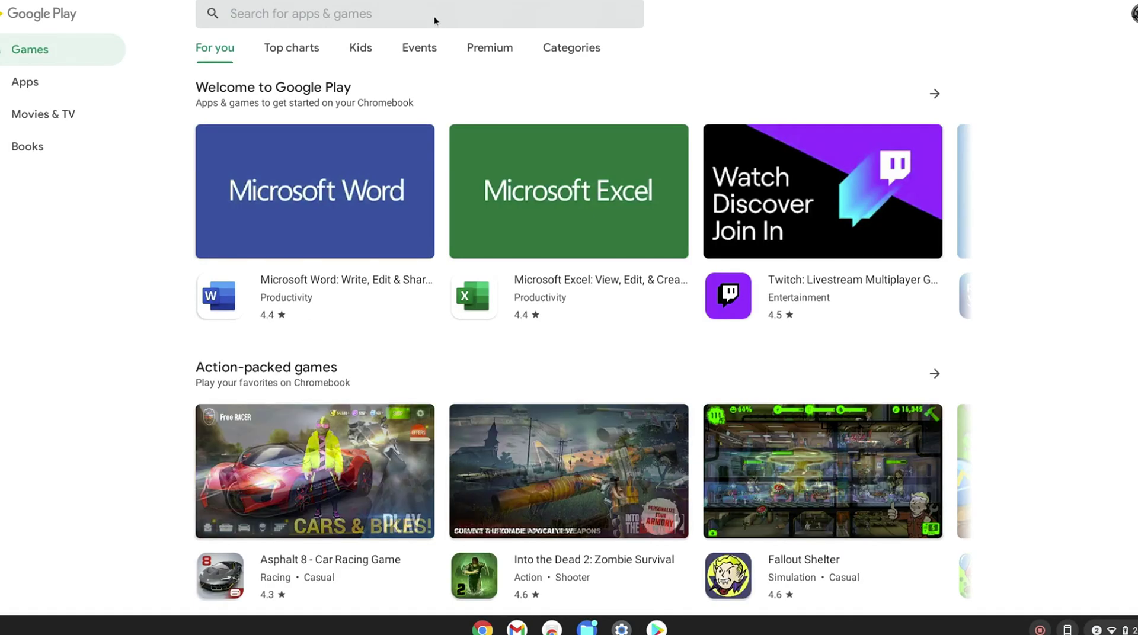
click(433, 16)
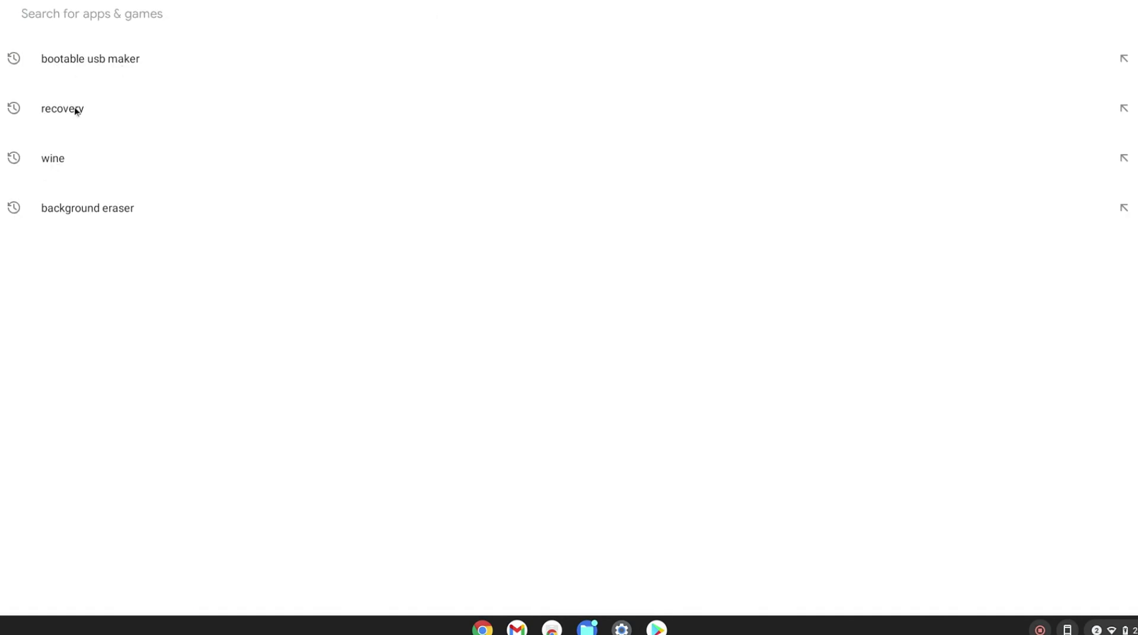
click(109, 61)
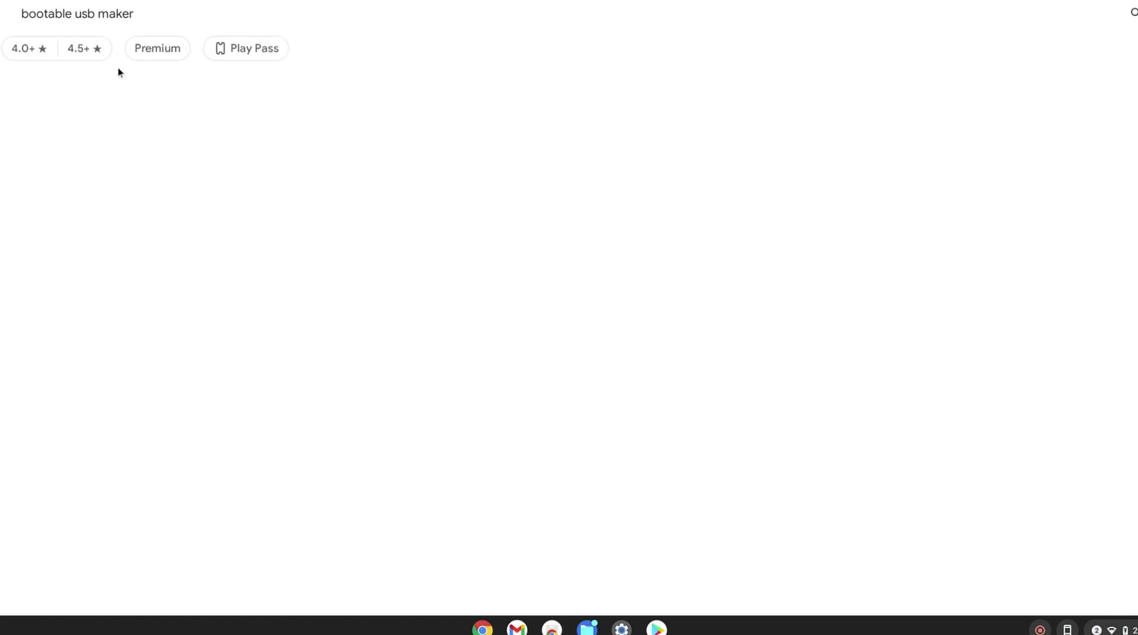
scroll(151, 293, down, 3)
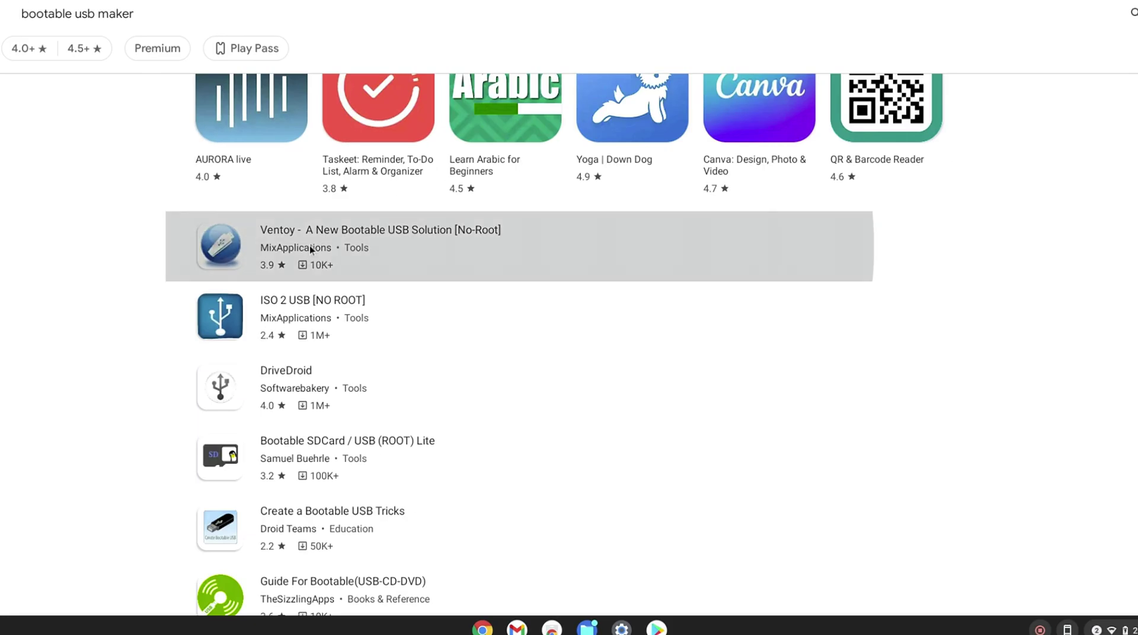
click(309, 247)
click(780, 71)
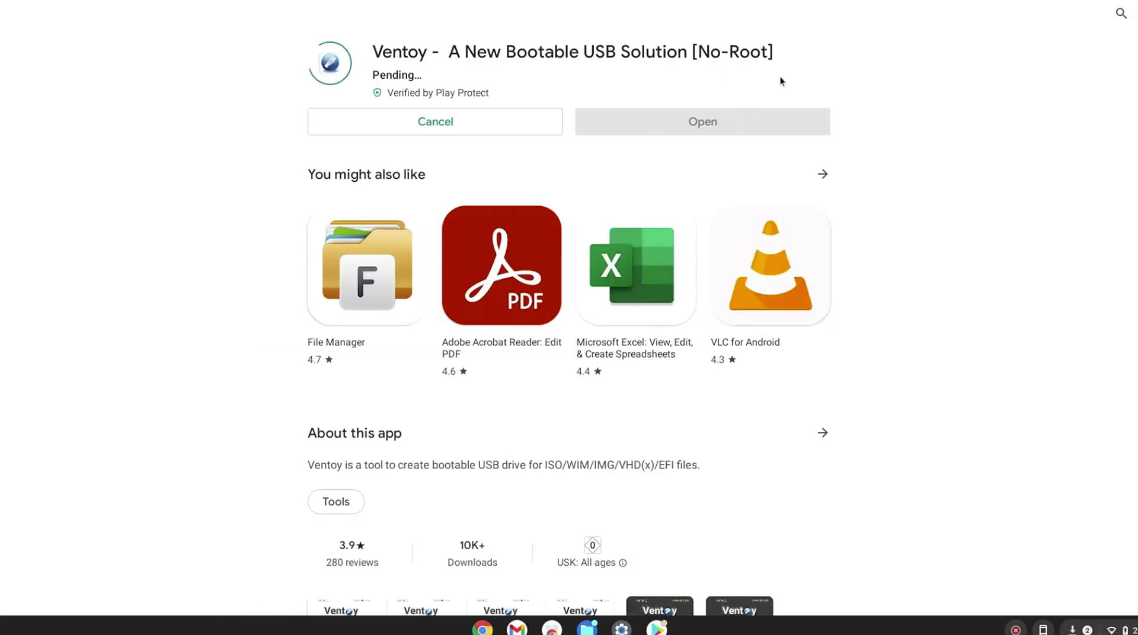
key(super)
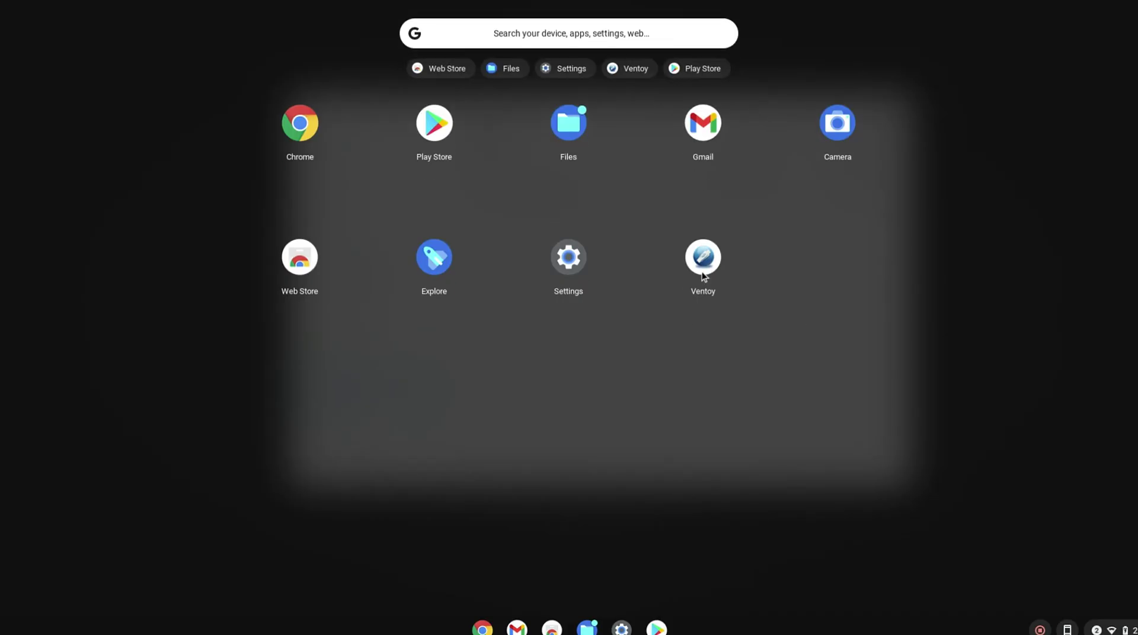
- Launch Ventoy maximized, enable Secure Boot support, and install it onto the 28.82 GB DataTraveler 3.0
click(702, 256)
click(667, 67)
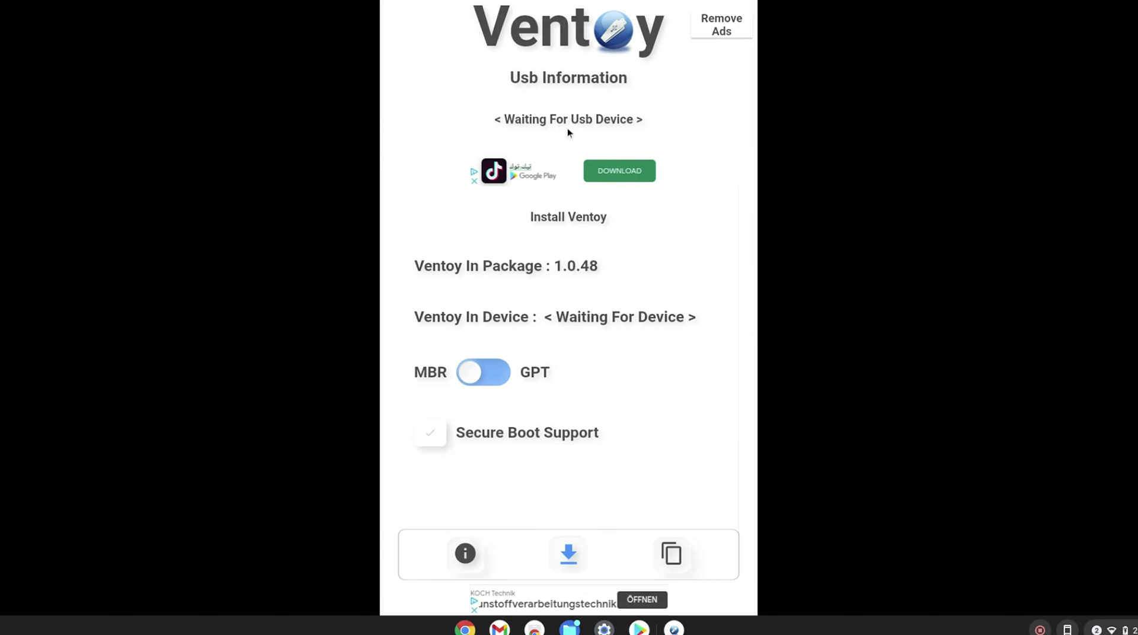
click(441, 435)
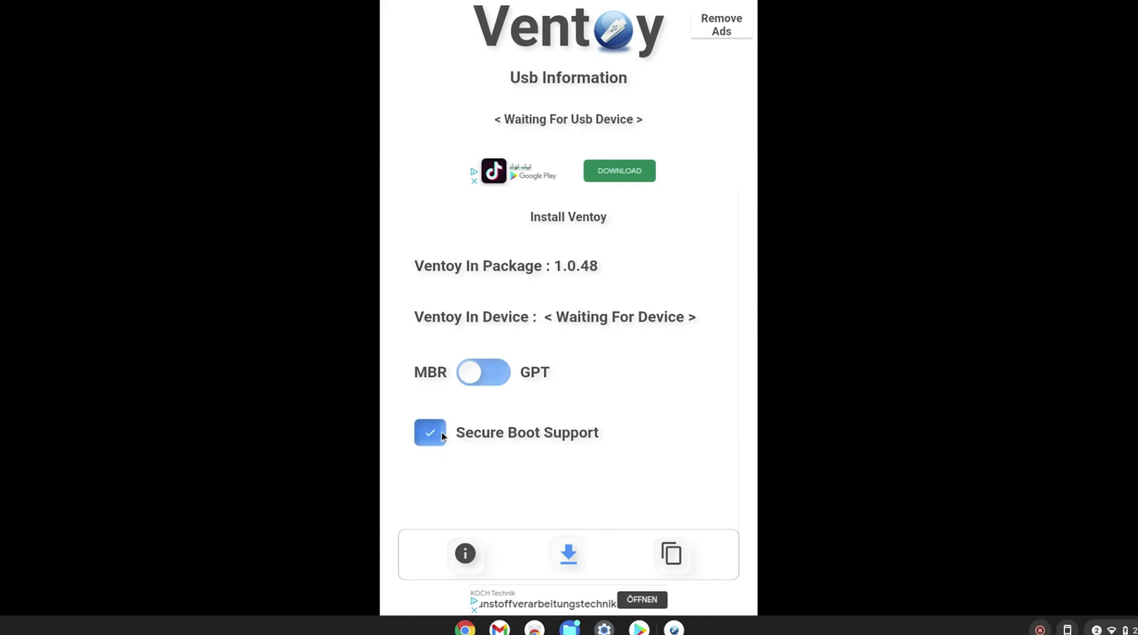
click(465, 554)
click(569, 553)
click(673, 557)
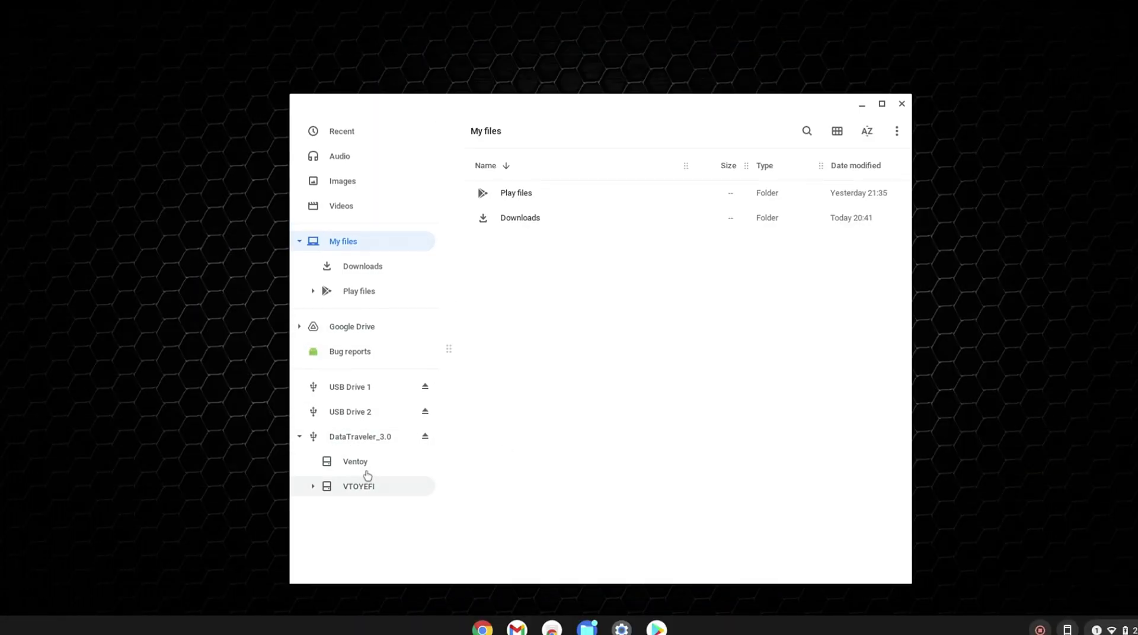
- Copy Win11_English_x64.iso from USB Drive 1 and paste it into the DataTraveler's Ventoy partition
click(368, 478)
key(Up)
key(Up)
key(Up)
key(Up)
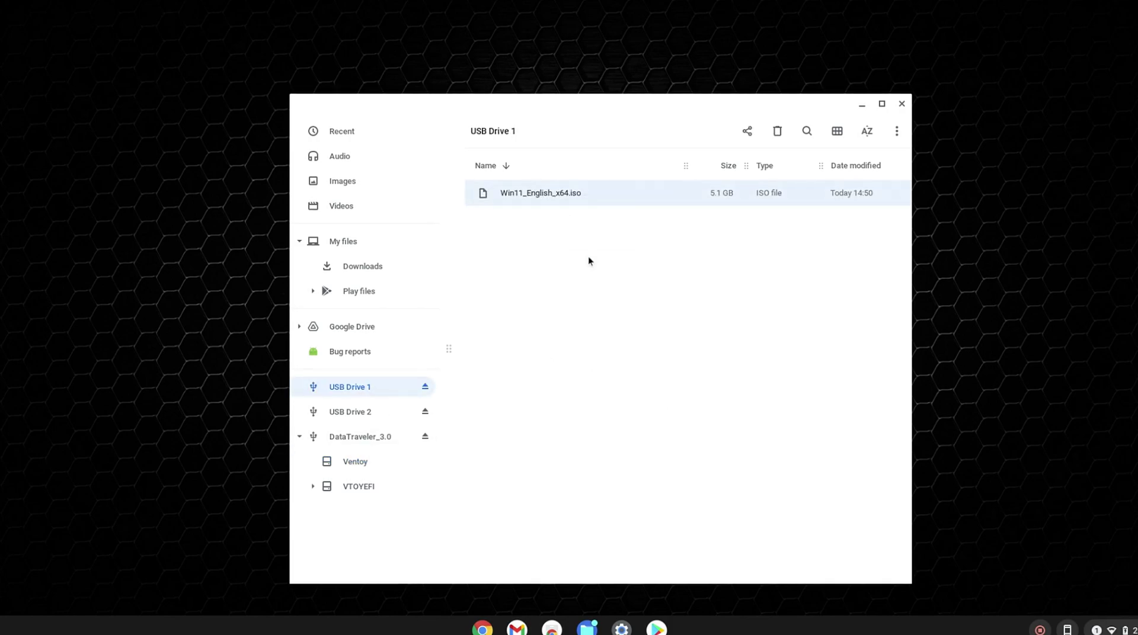
key(Down)
key(Down)
key(Down)
right_click(578, 279)
click(622, 337)
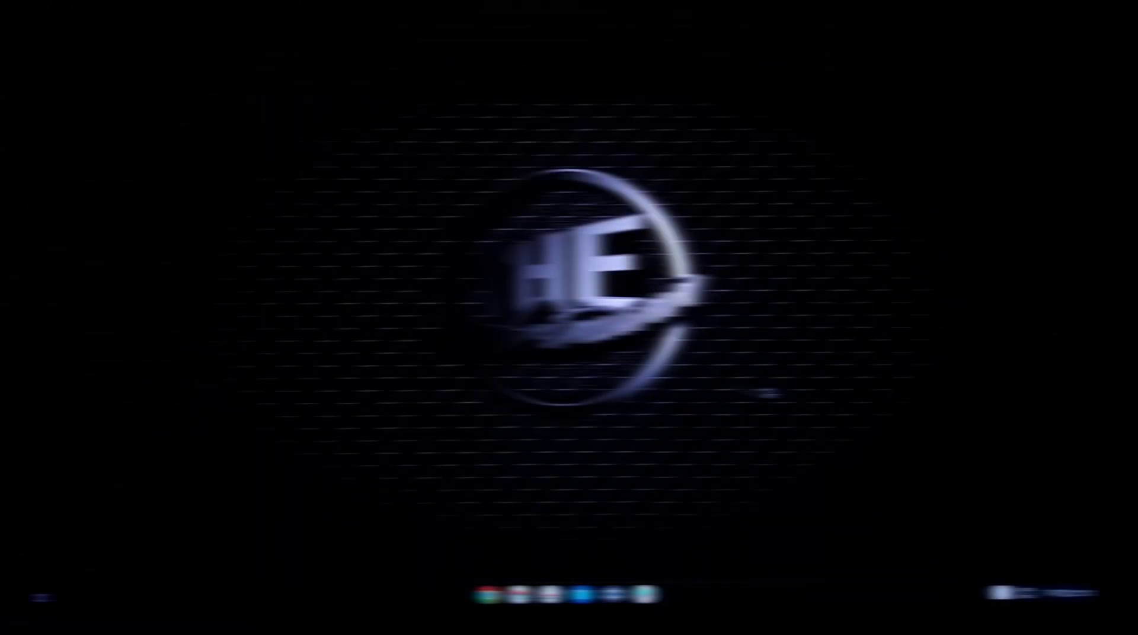
- Open Quick Settings from the shelf's status area to show network, Bluetooth and power options
click(1071, 593)
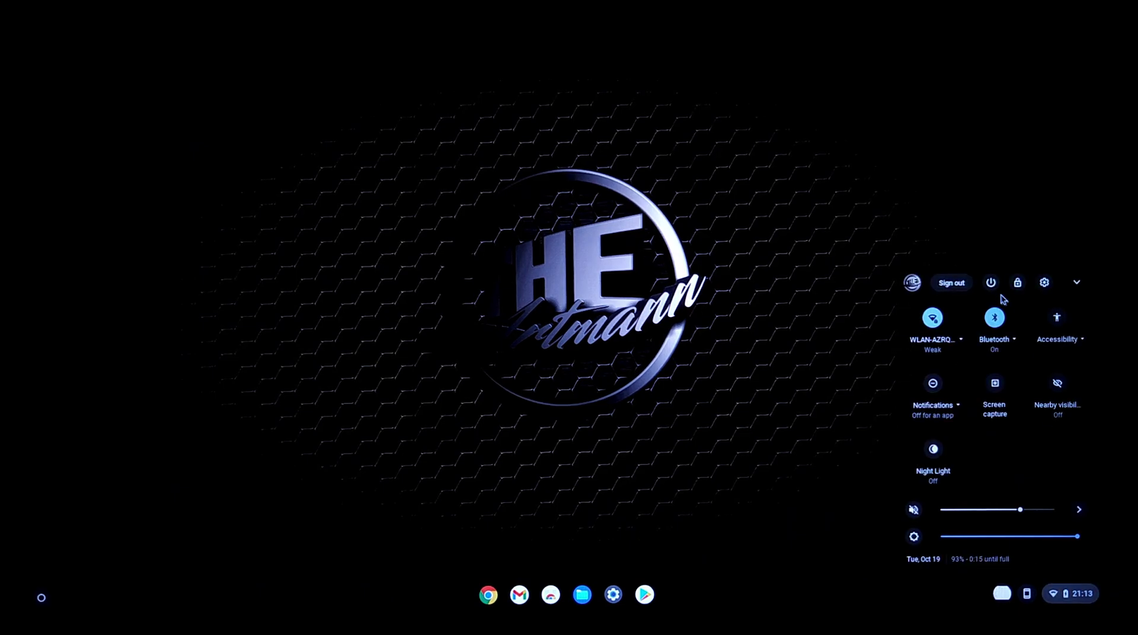